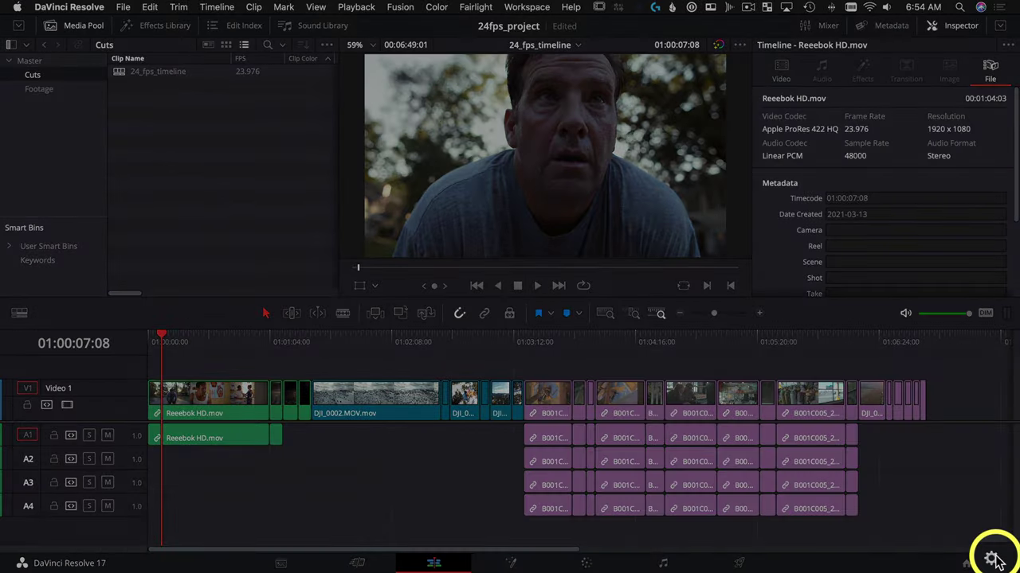
Confirm the project frame rate, then create an empty timeline named 30p at 29.97 fps.
click(993, 560)
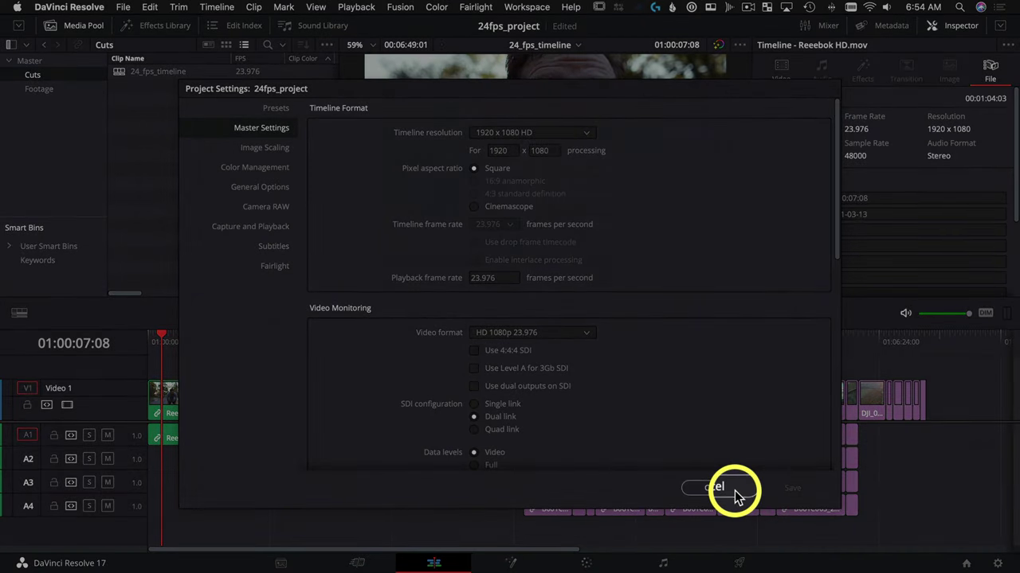
click(725, 488)
click(127, 8)
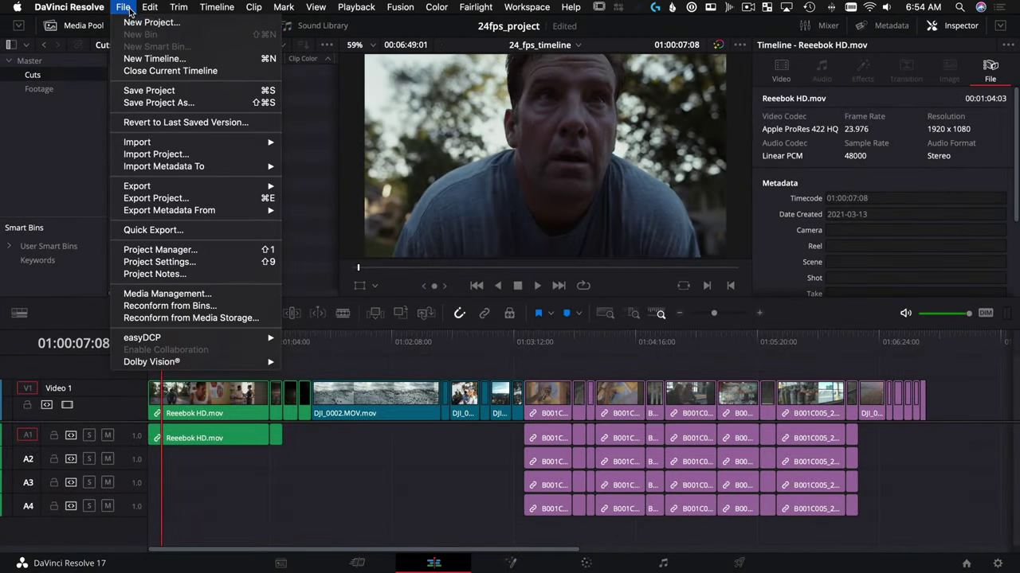
click(148, 59)
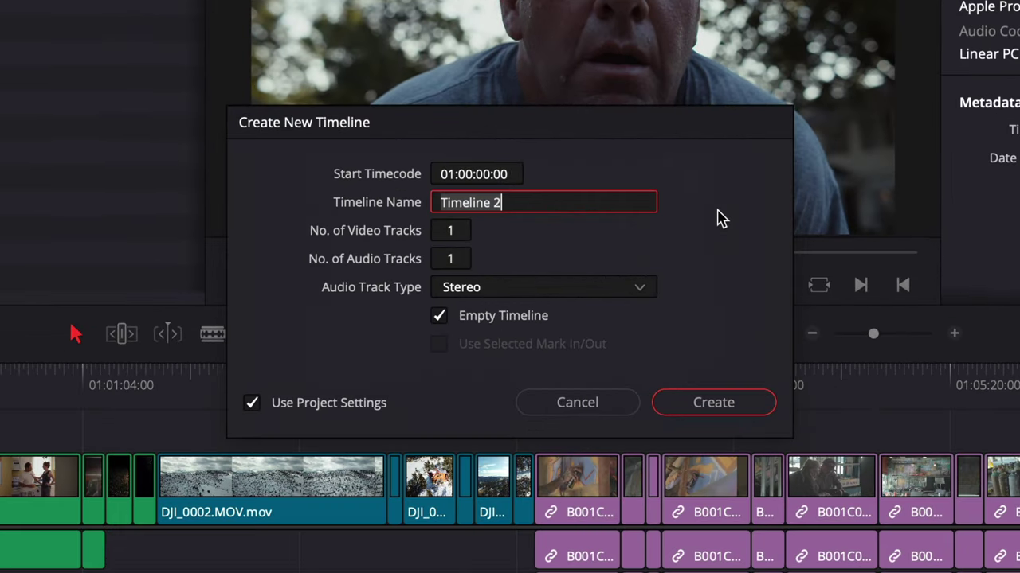
text(30p)
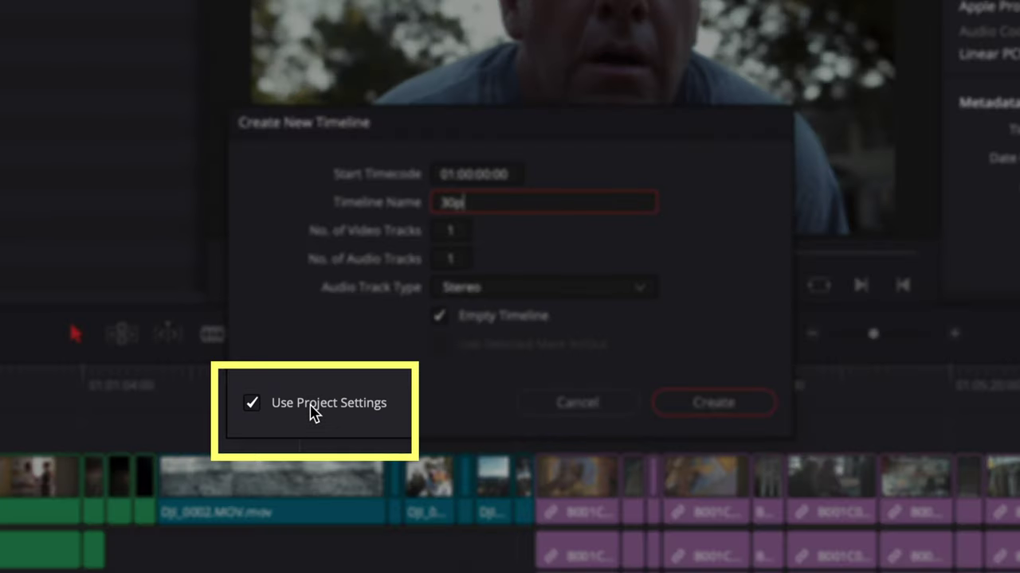
click(311, 412)
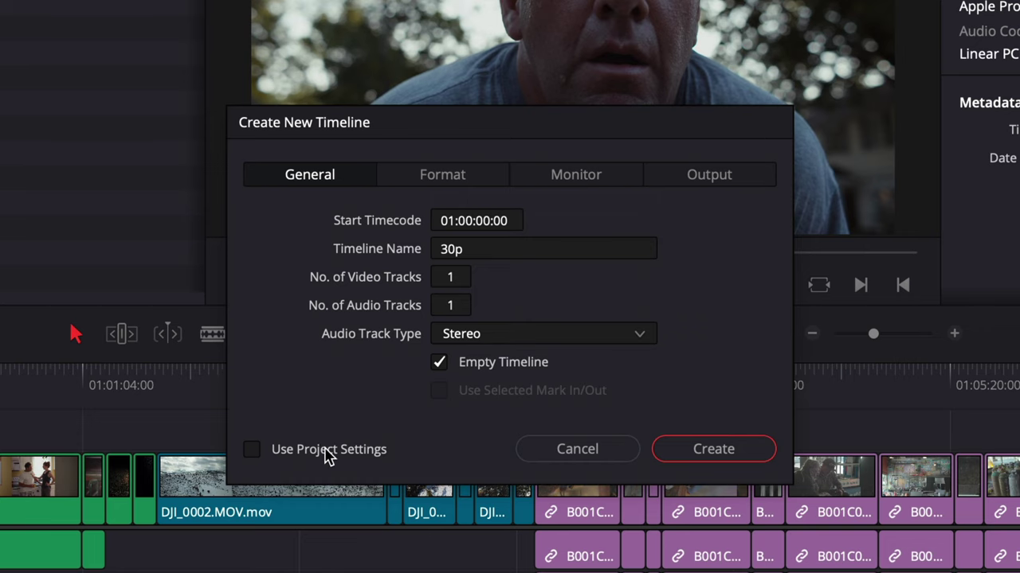
click(440, 177)
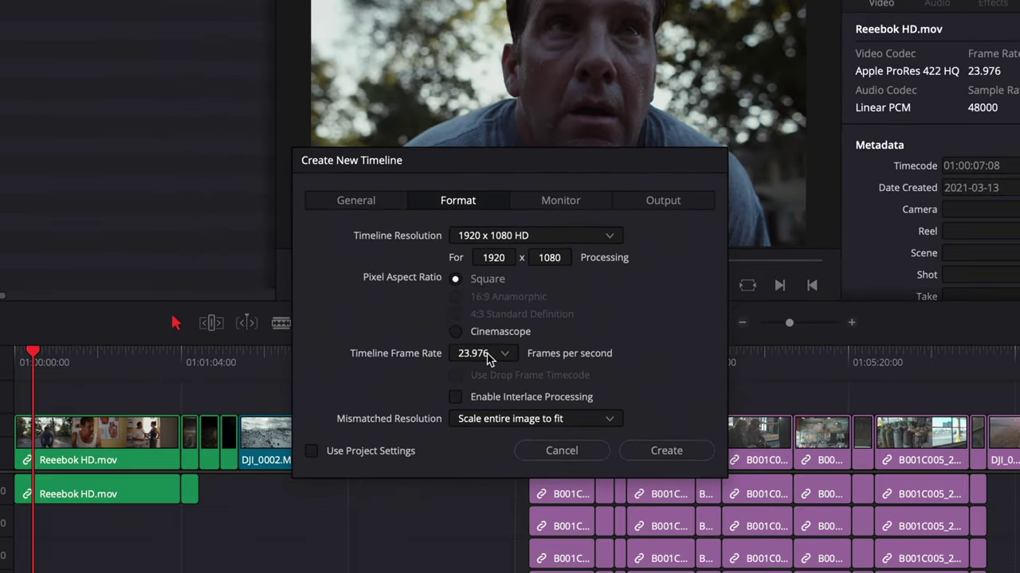
click(486, 355)
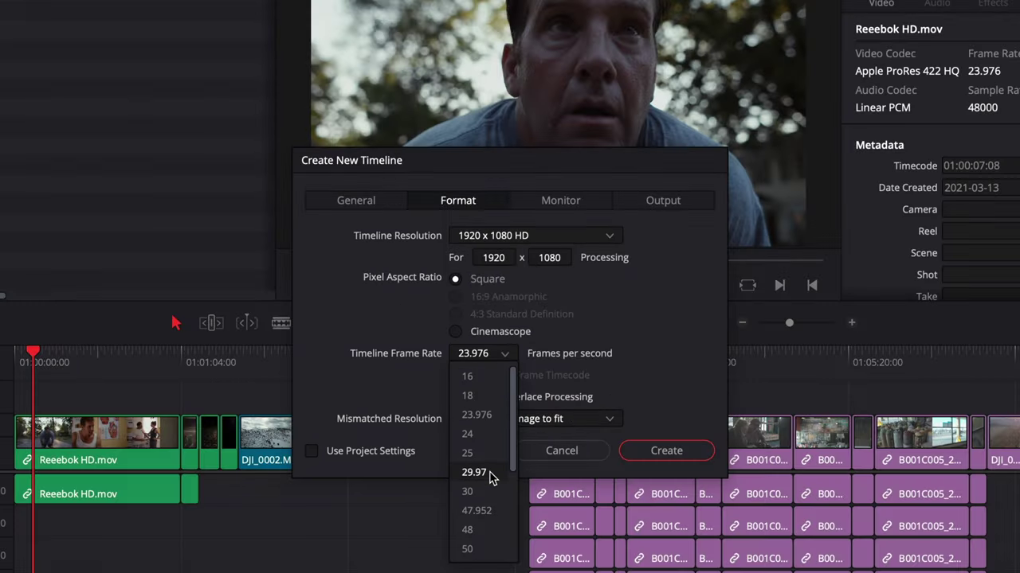
click(473, 472)
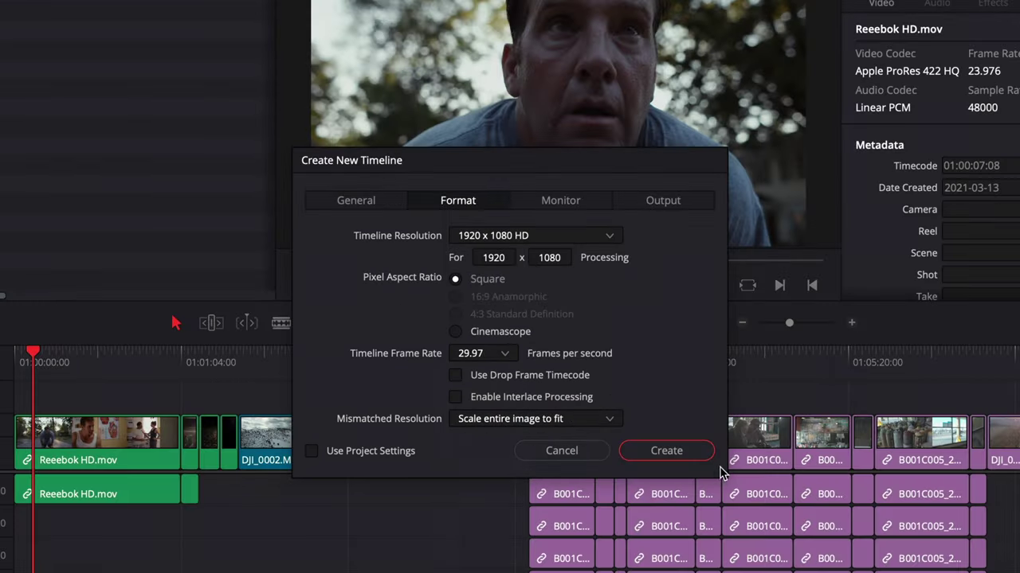
click(683, 452)
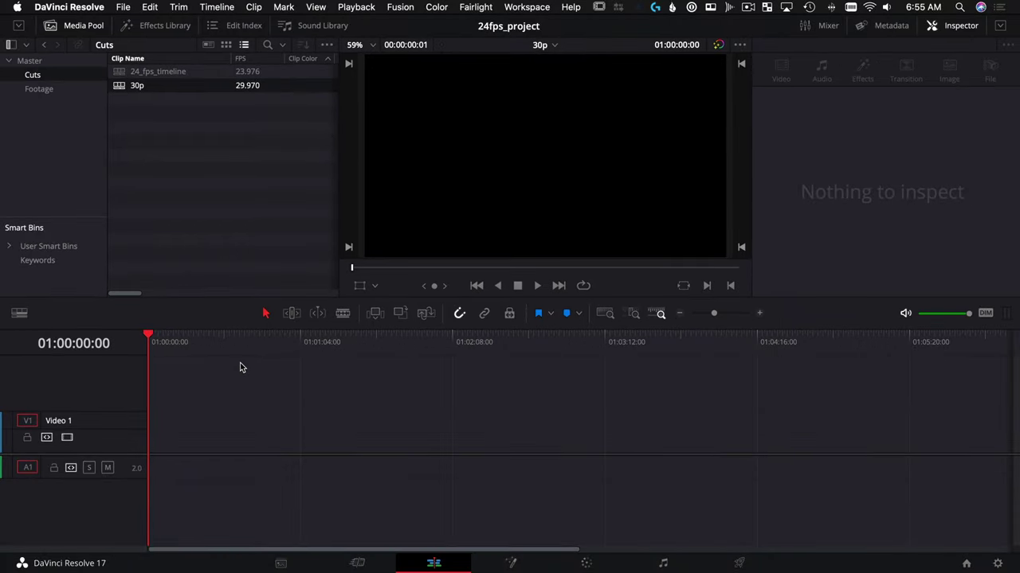
Open 24_fps_timeline, select all its clips and copy them.
double_click(118, 71)
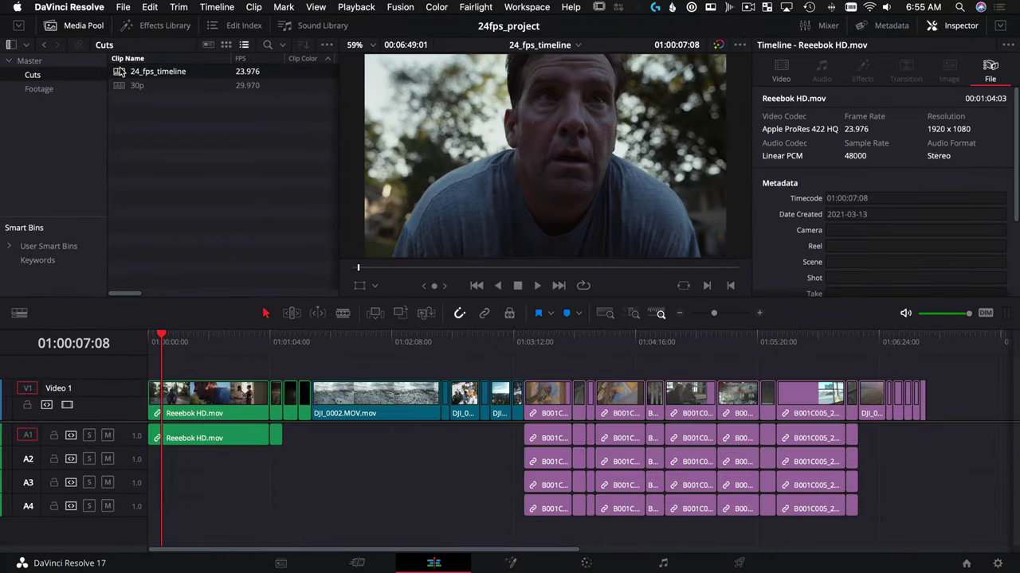
click(236, 348)
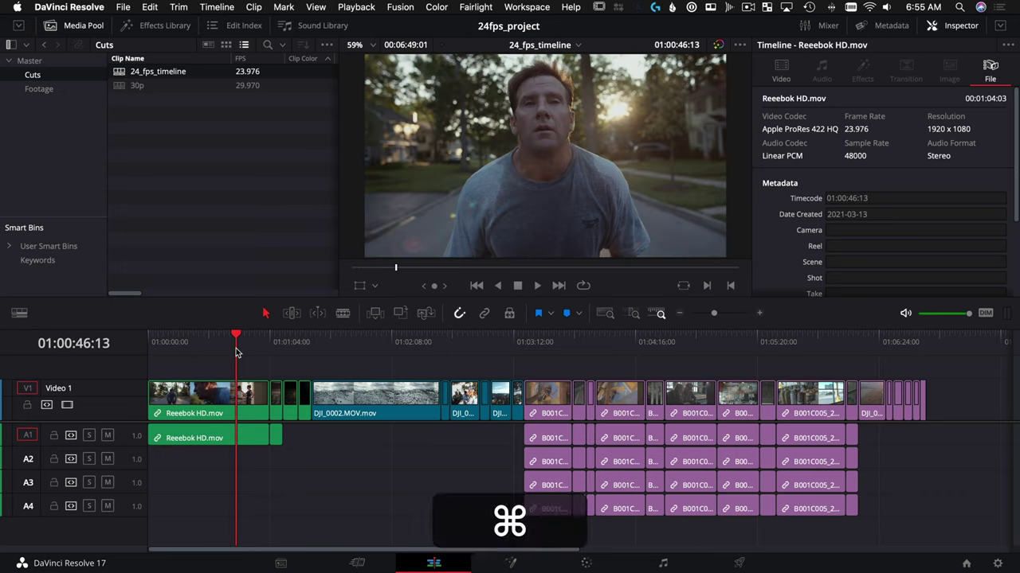
key(super+a)
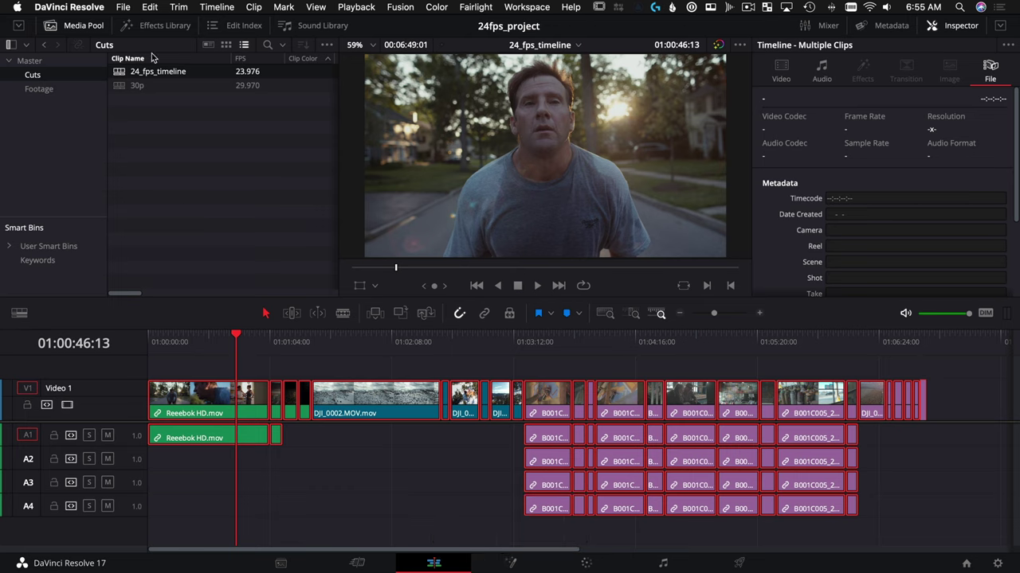
click(149, 6)
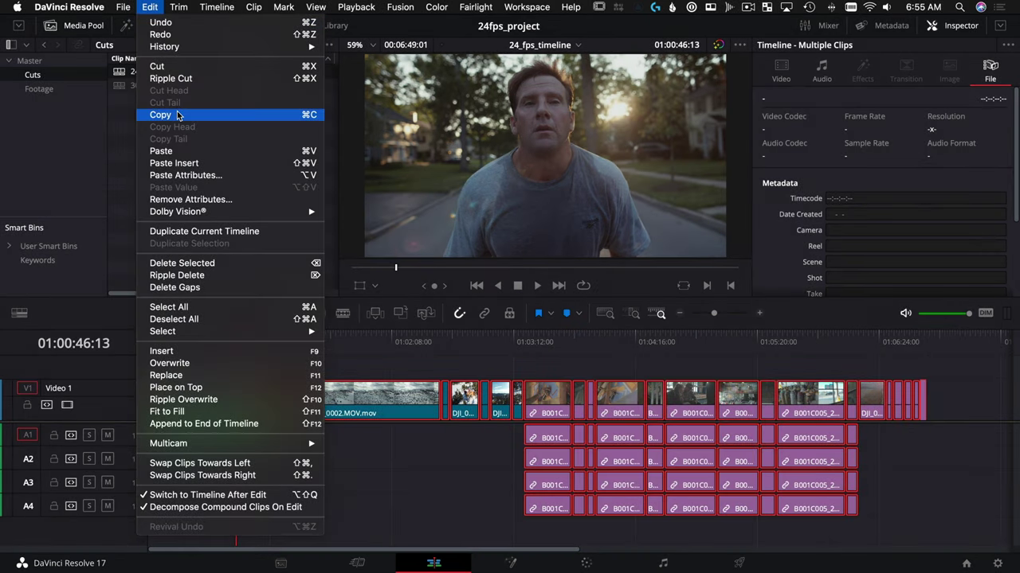
click(178, 116)
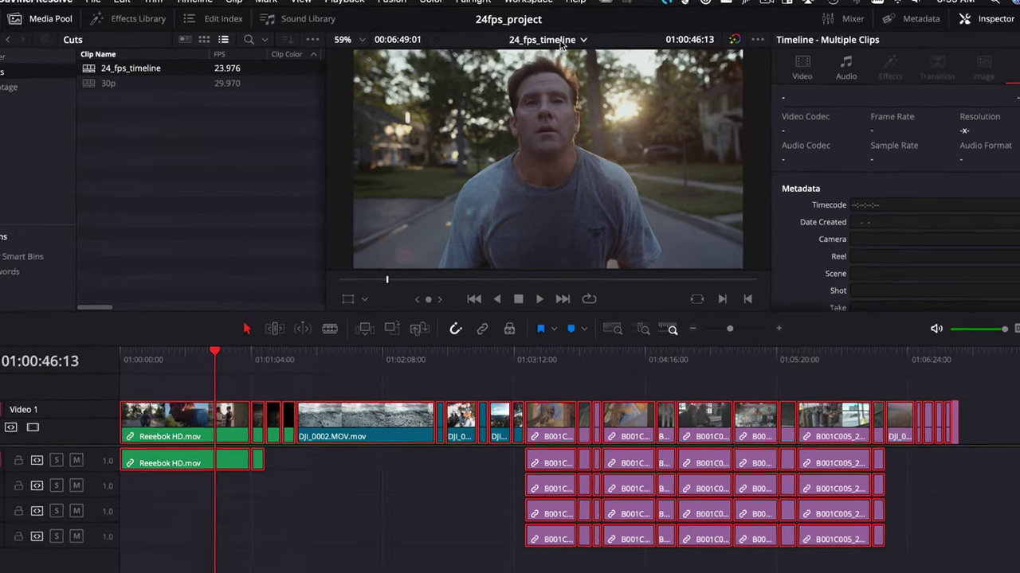
Switch to the 30p timeline, paste the clips at the start, and fit them in view.
click(552, 46)
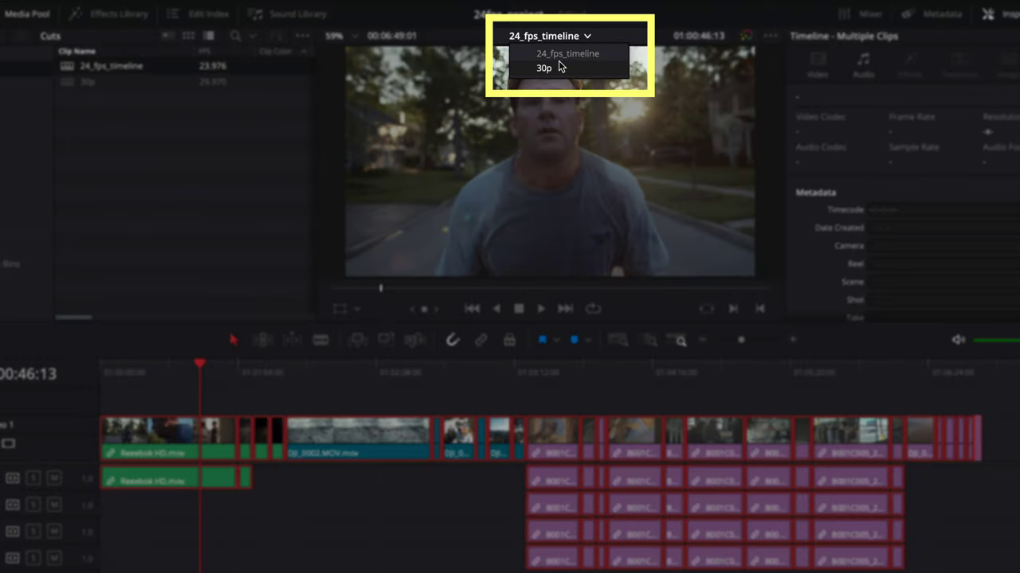
click(544, 68)
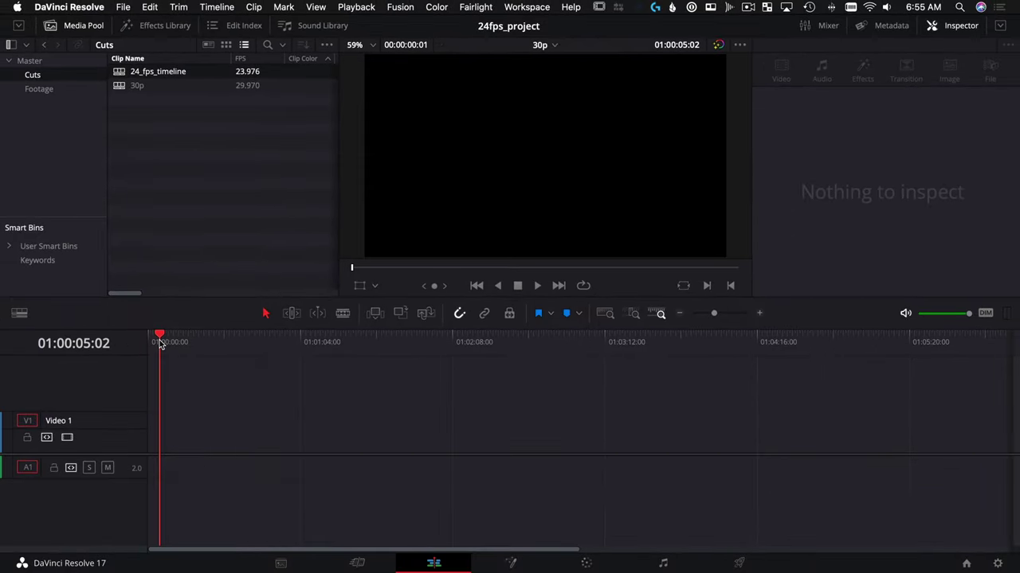
drag(159, 342, 153, 341)
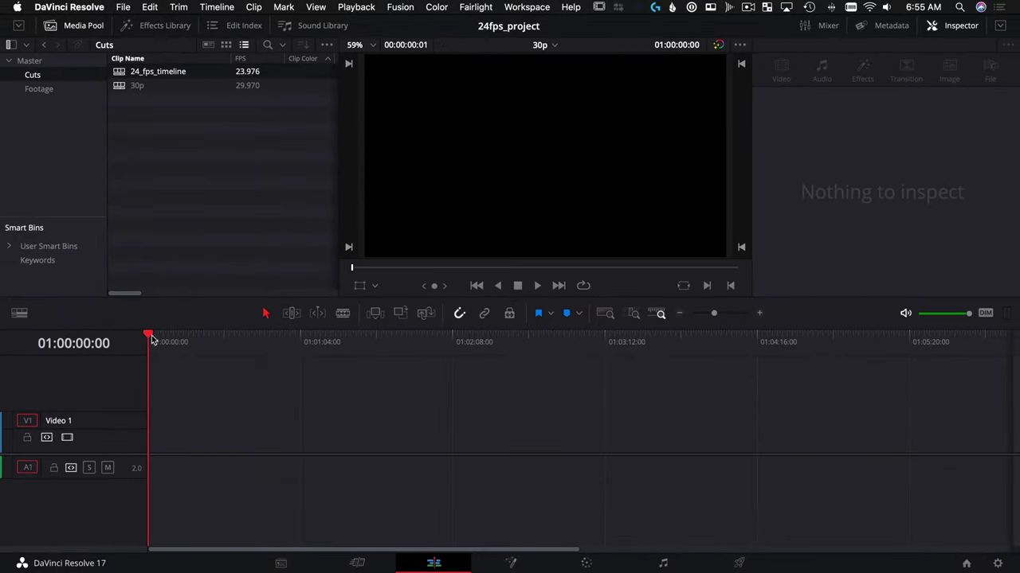
key(super)
key(super+v)
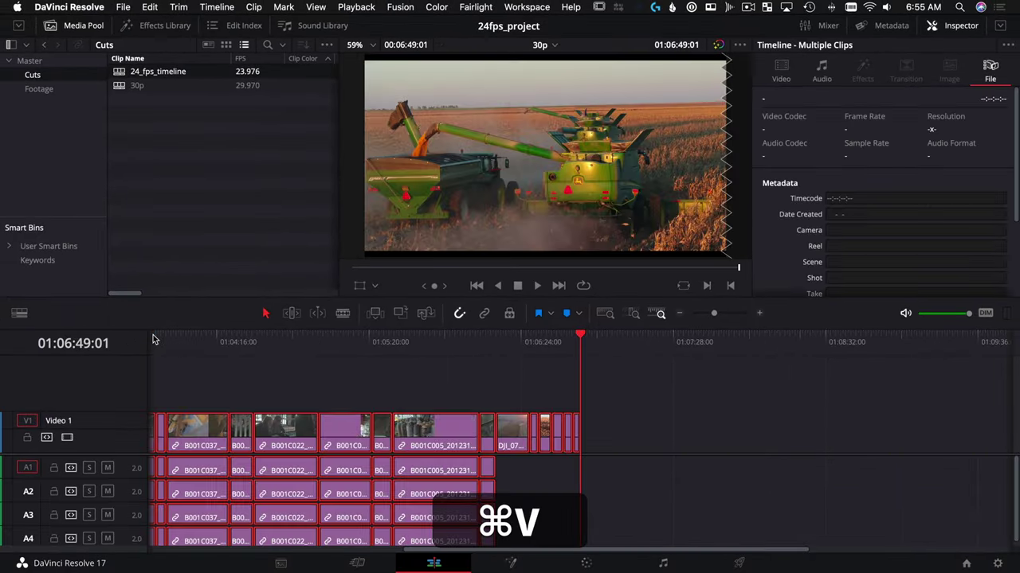
key(shift+z)
drag(311, 342, 222, 357)
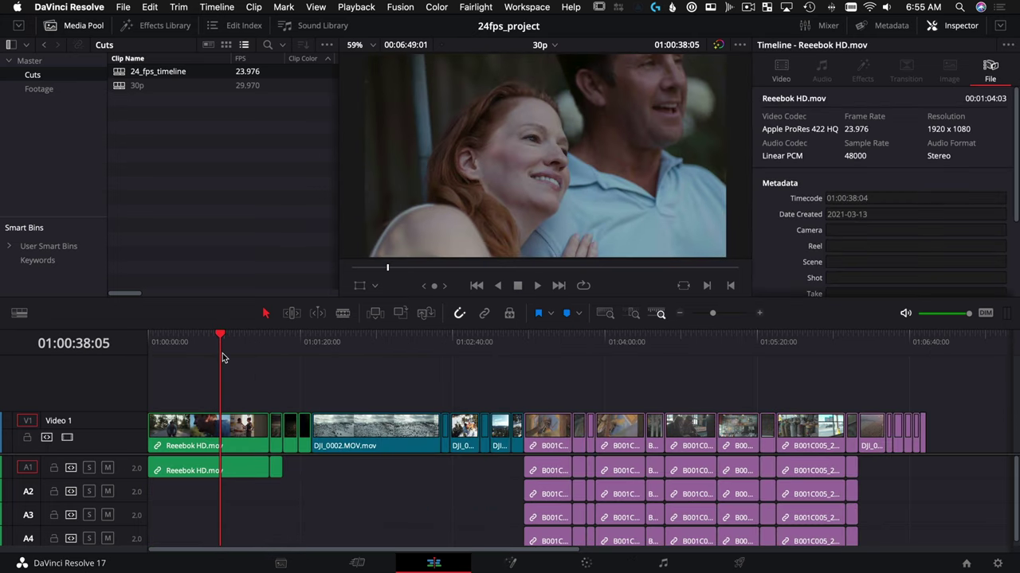
Check the 30p timeline's 29.97 format and the delivery frame rate settings.
click(172, 85)
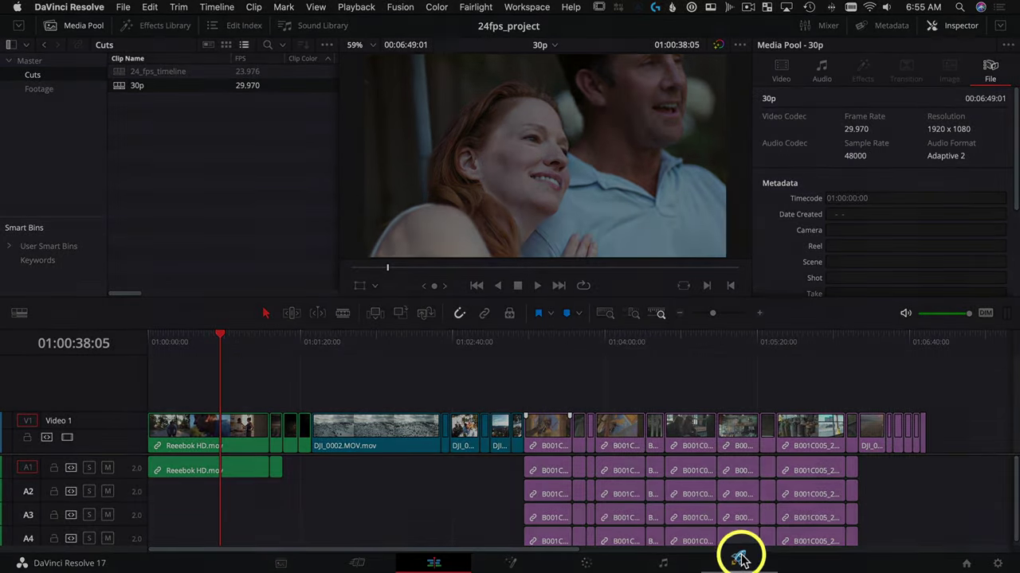
click(739, 561)
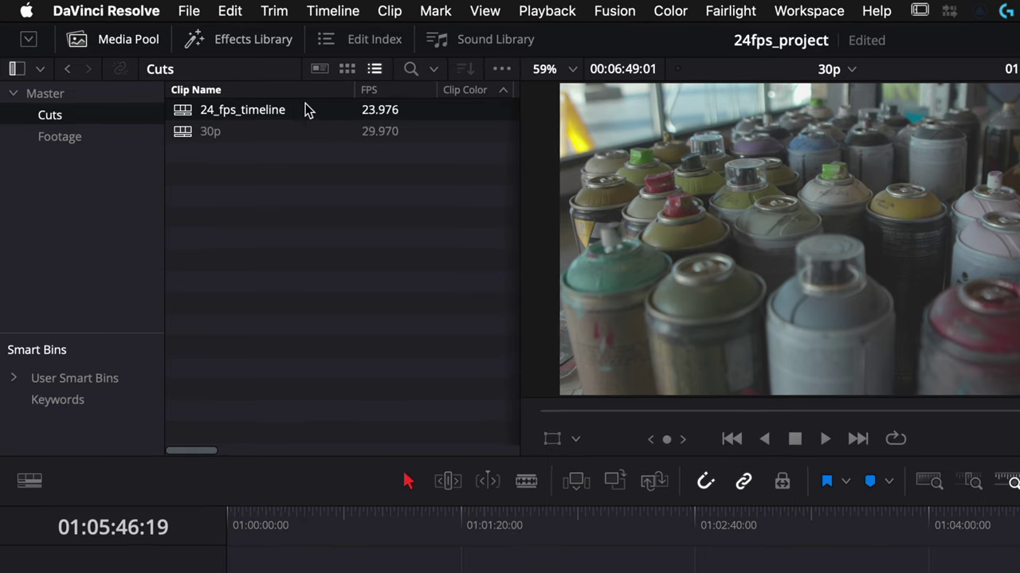
right_click(307, 107)
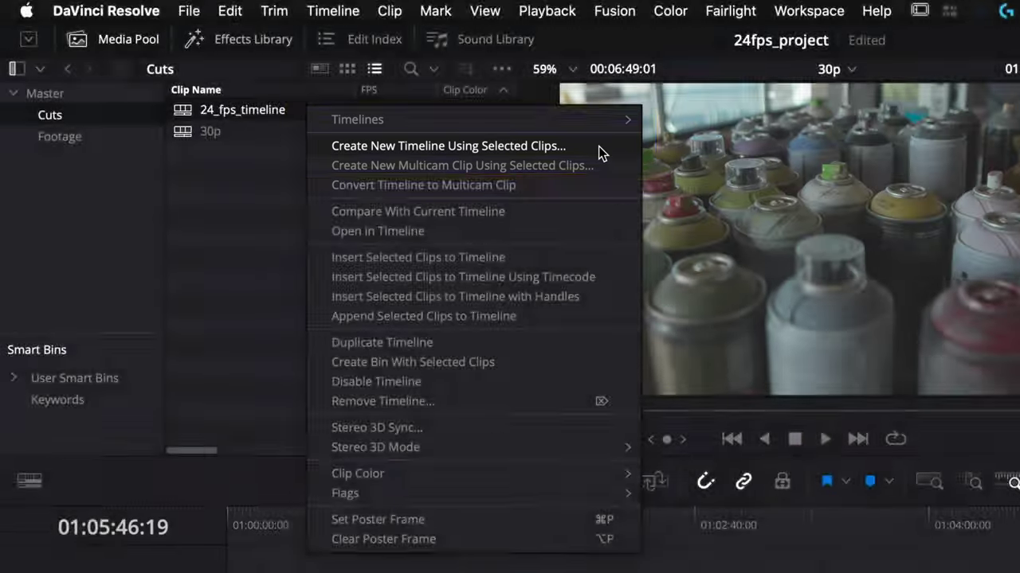
Create a 60p timeline at 59.94 fps holding the 24_fps_timeline edit as one nested clip.
click(598, 145)
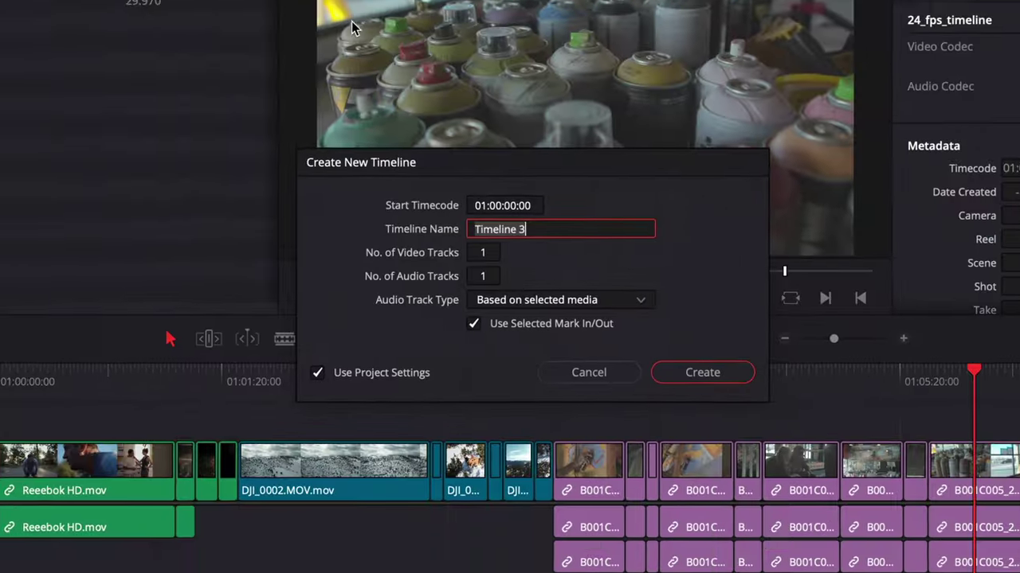
text(60p)
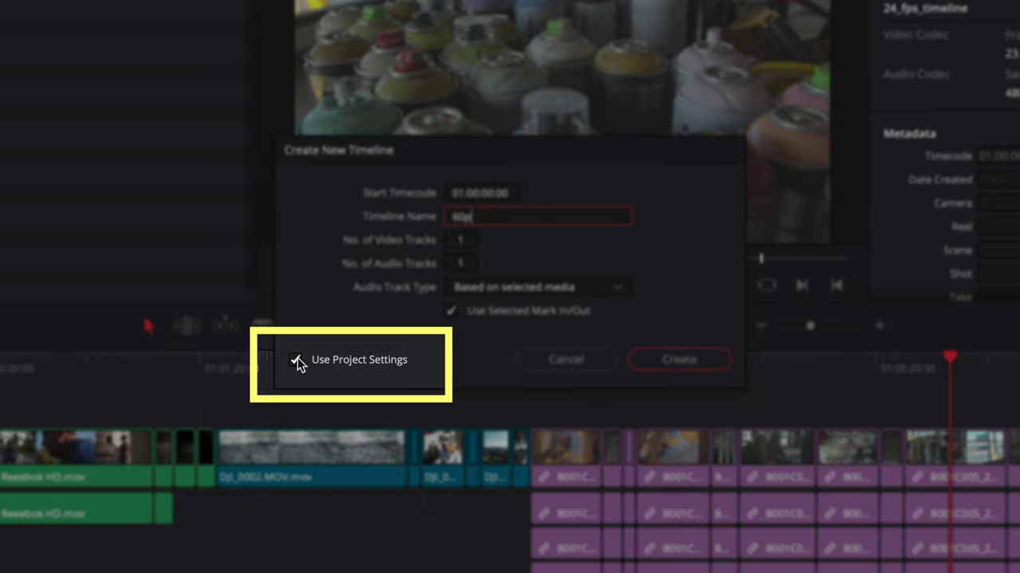
click(296, 360)
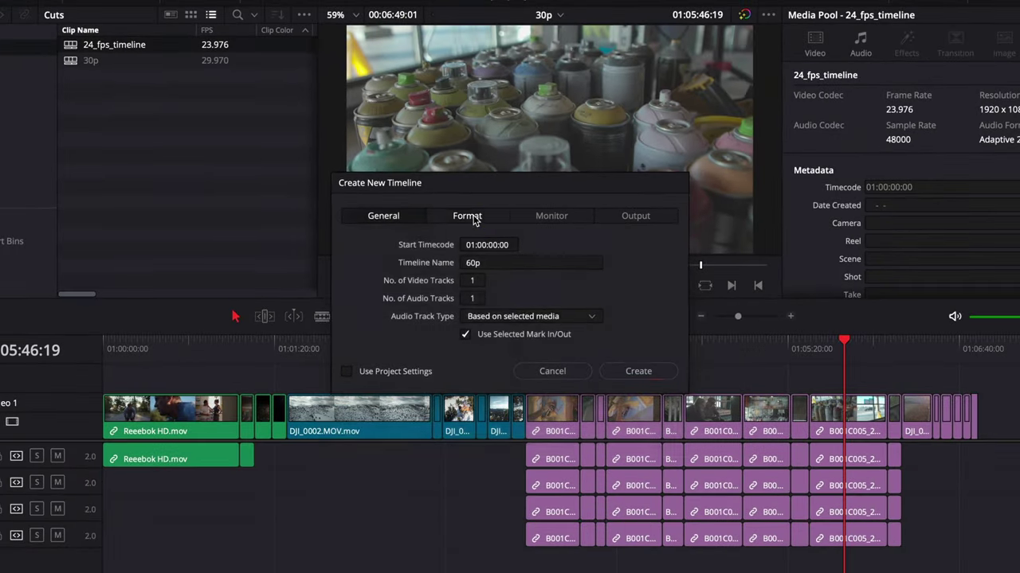
click(454, 193)
click(496, 341)
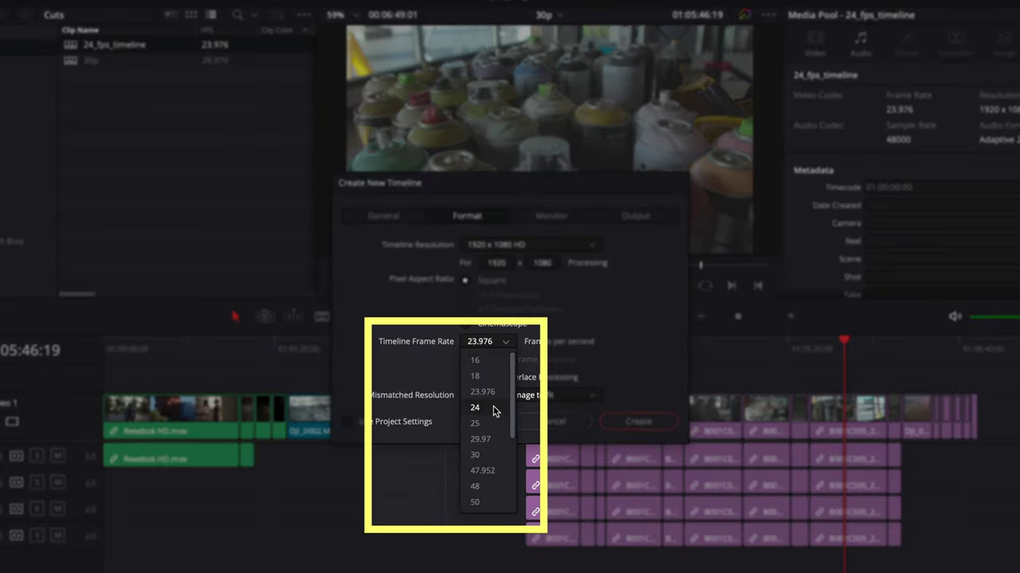
scroll(492, 491, down, 2)
click(488, 472)
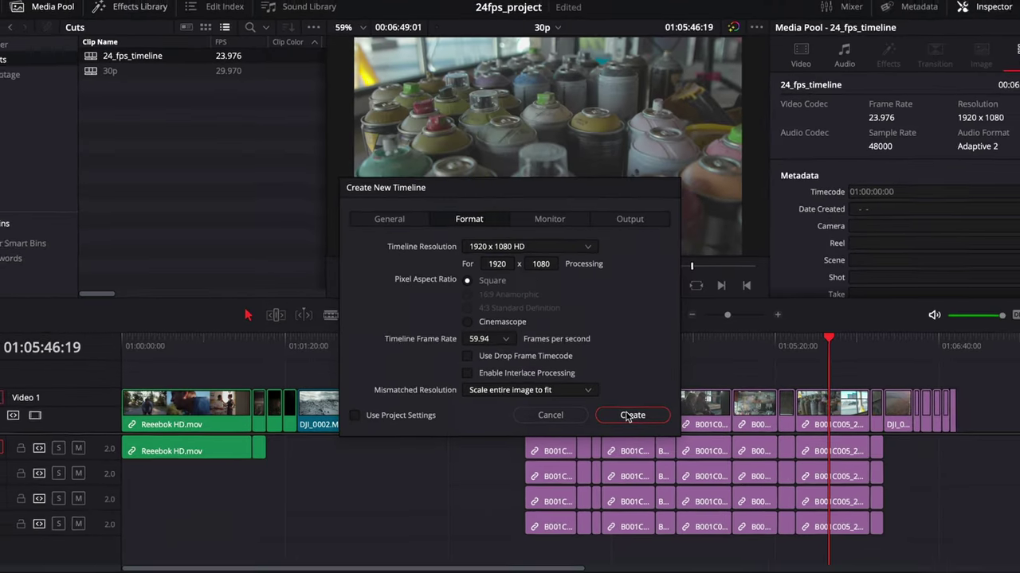
click(633, 420)
click(480, 341)
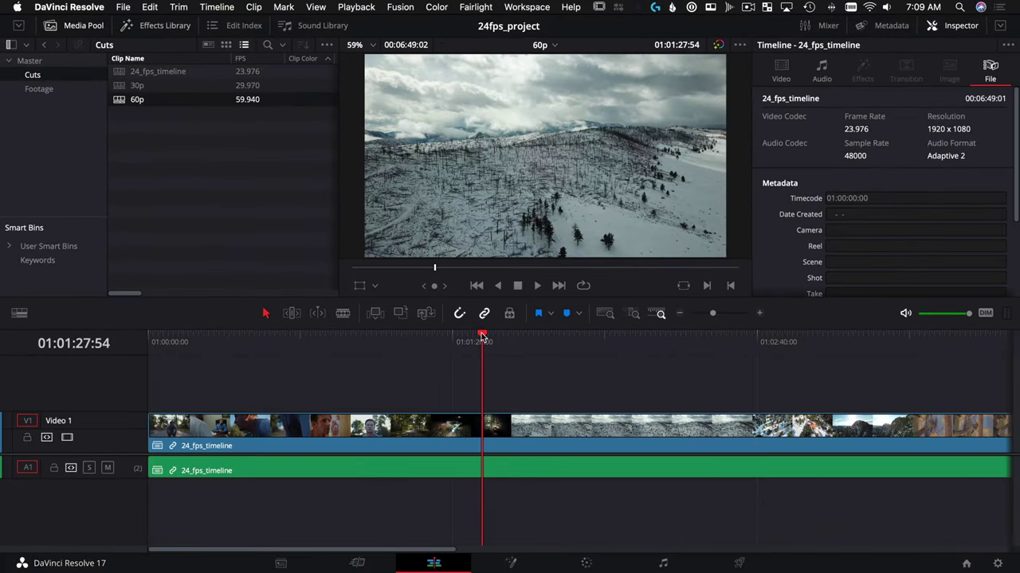
key(shift+z)
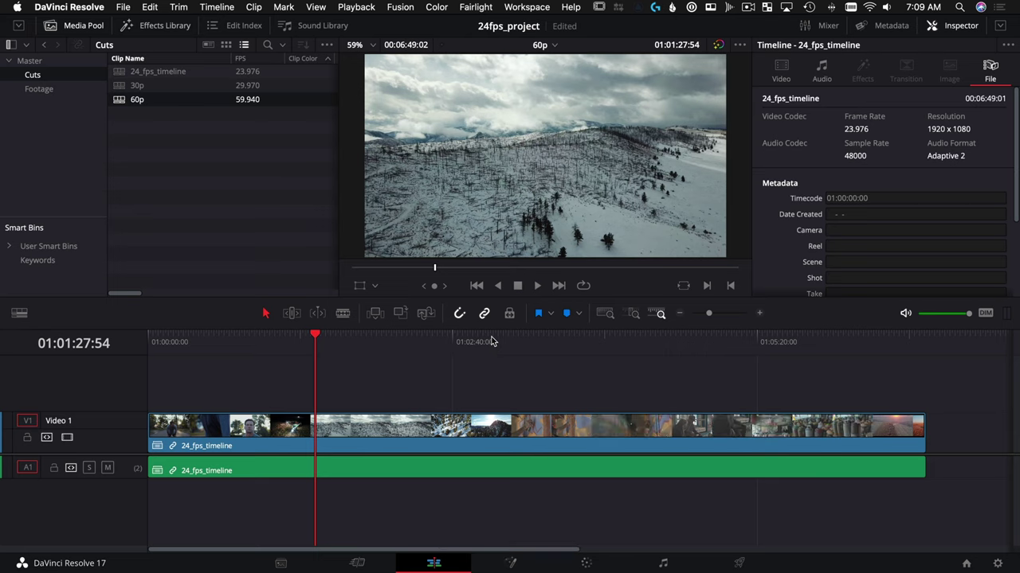
drag(491, 341, 481, 341)
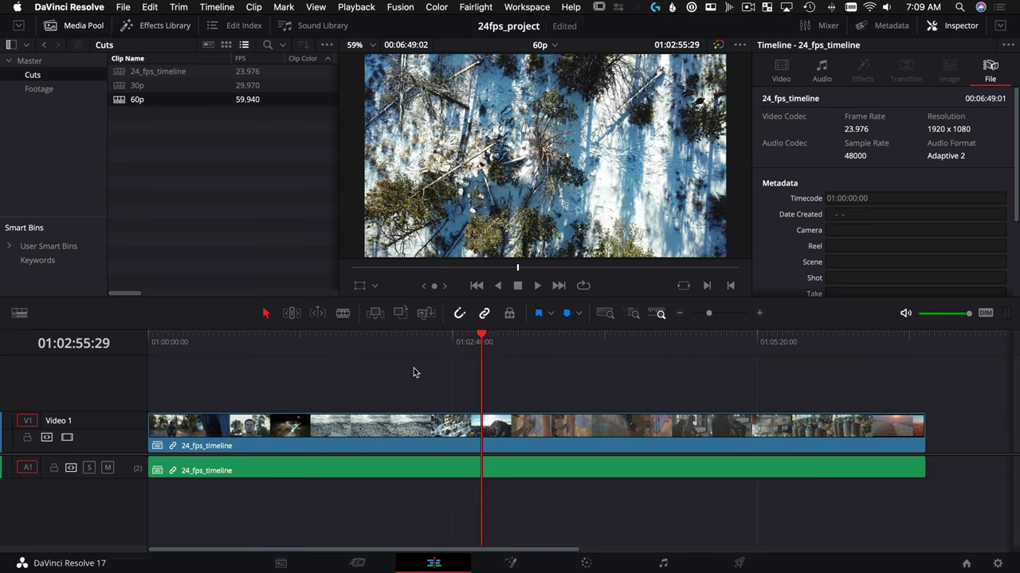
click(246, 100)
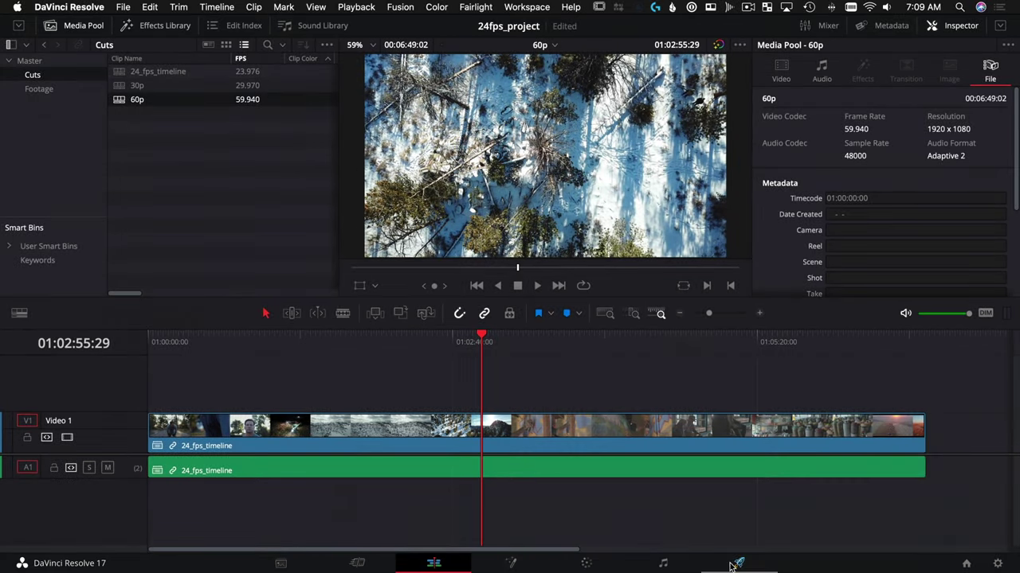
click(738, 563)
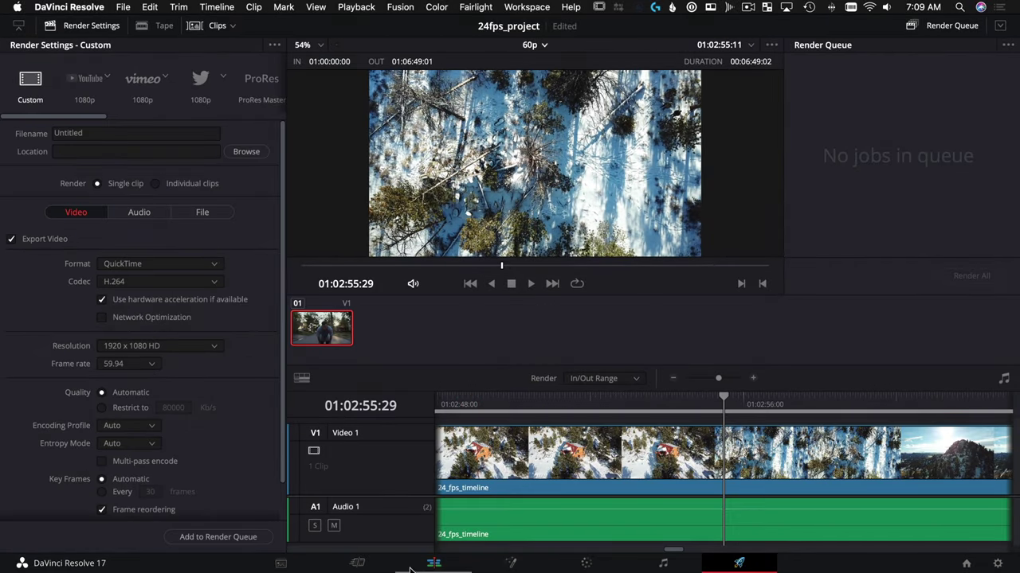
click(431, 563)
click(551, 371)
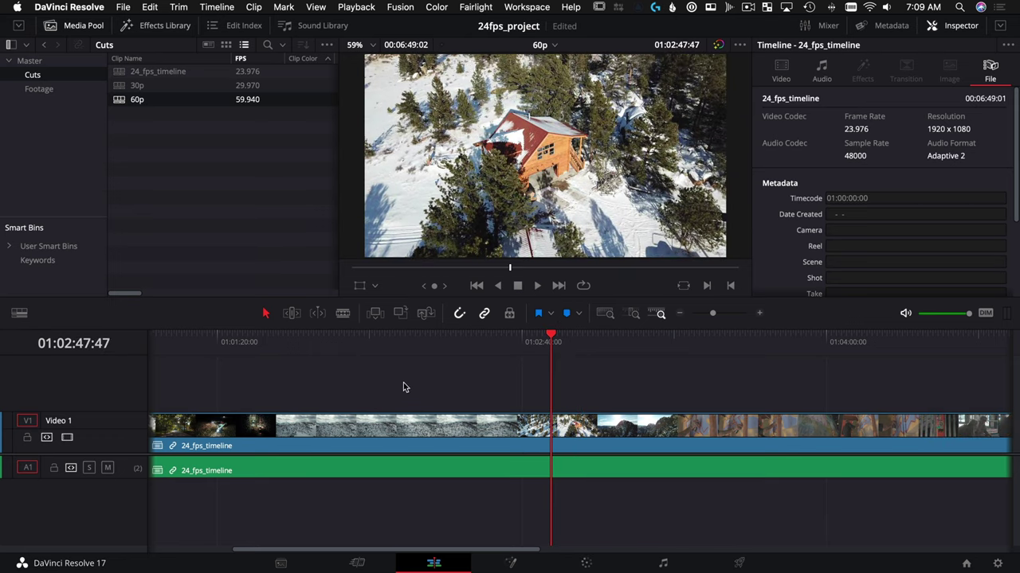
drag(408, 375, 488, 433)
Decompose the nested 24_fps_timeline clip in place and scrub through its source clips.
right_click(489, 433)
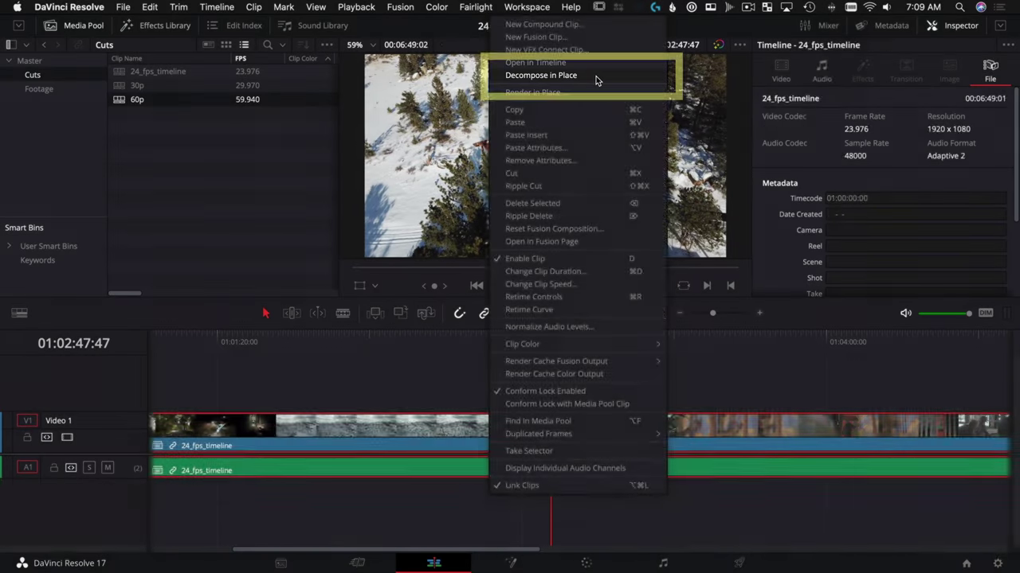
click(596, 76)
click(601, 343)
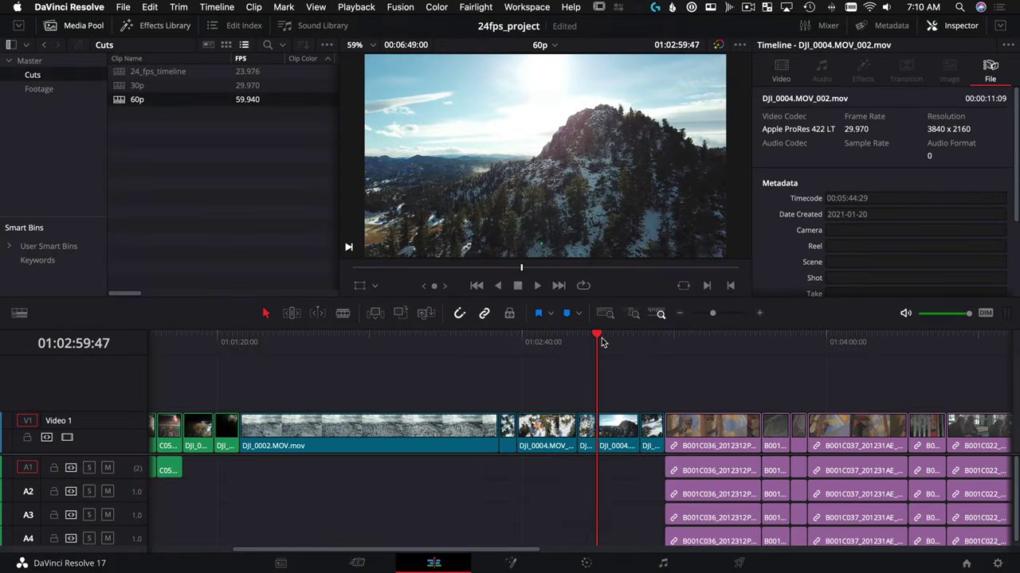
key(shift+z)
click(450, 375)
drag(430, 379, 480, 295)
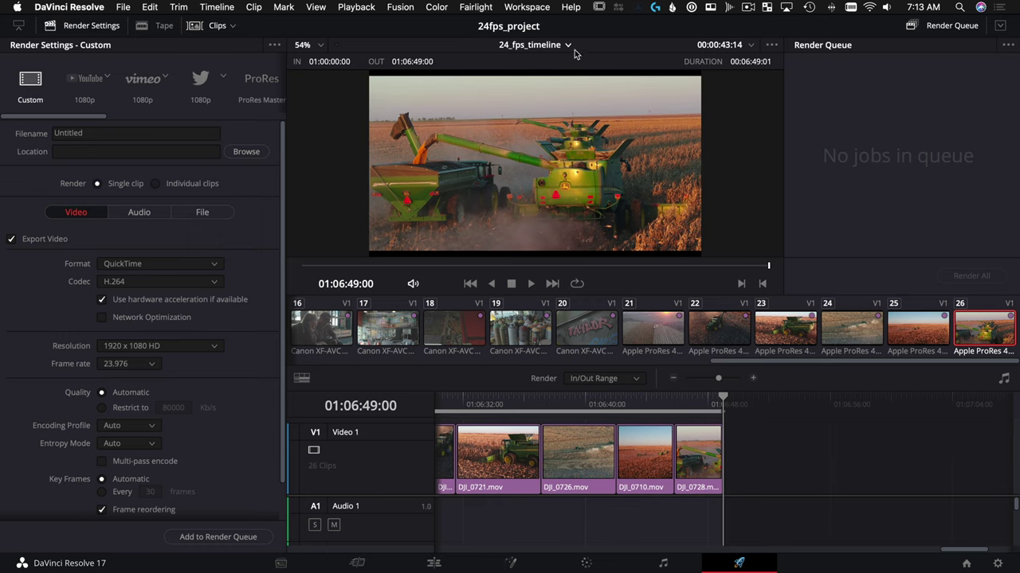
Render 24_fps_timeline at 29.97 (3:2) and close Project Settings unchanged at 23.976.
click(568, 47)
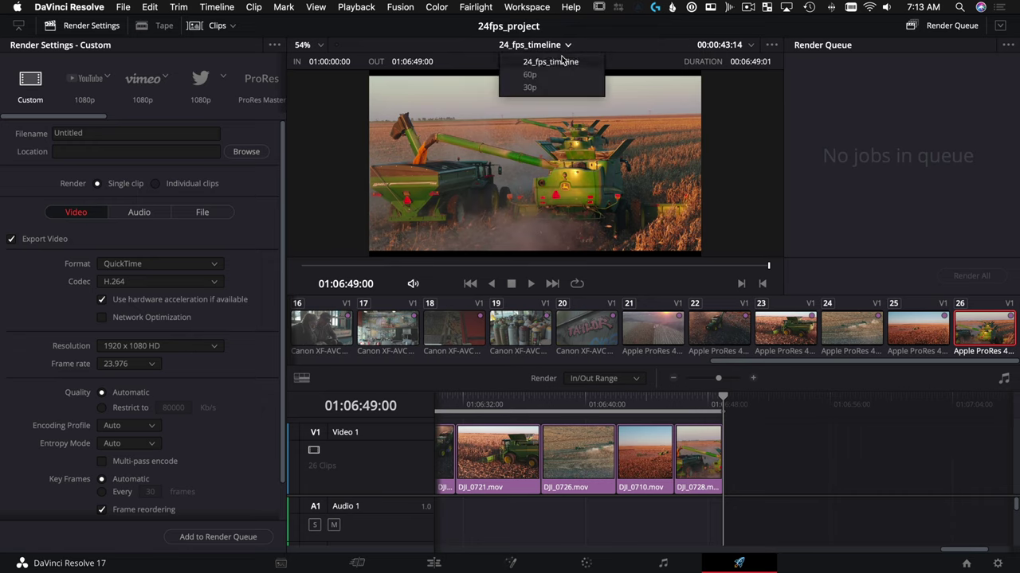
click(561, 61)
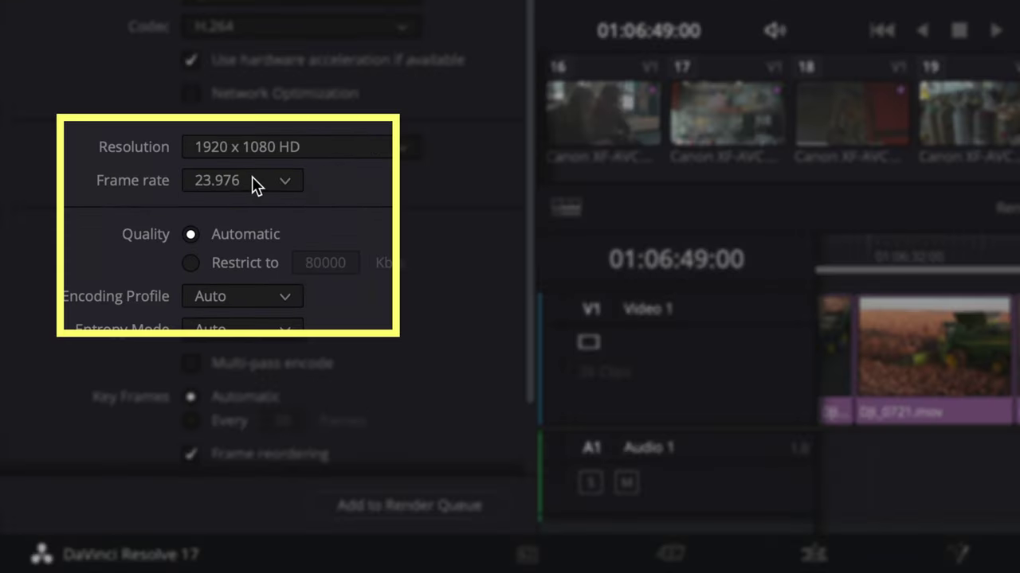
click(251, 180)
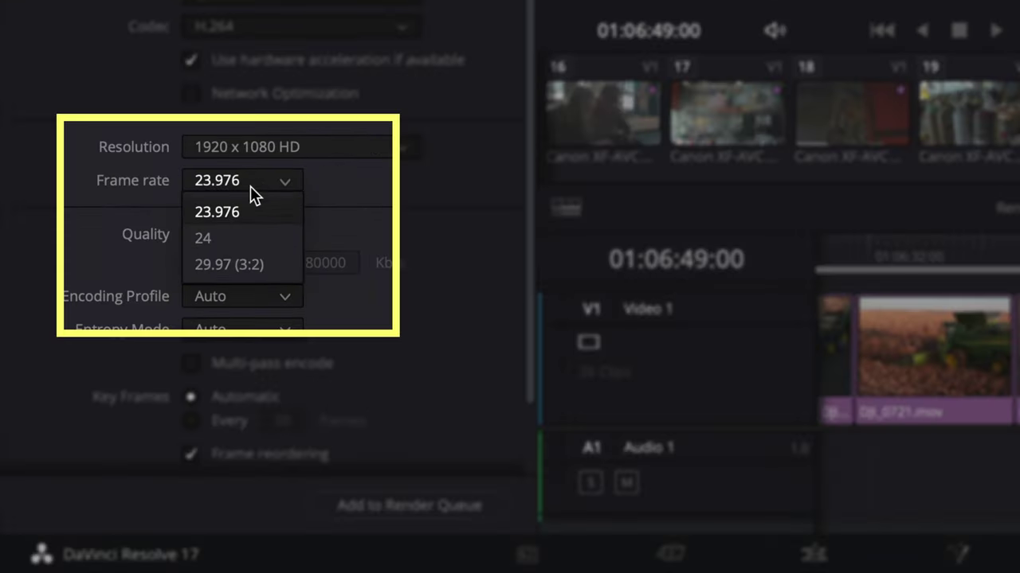
click(274, 268)
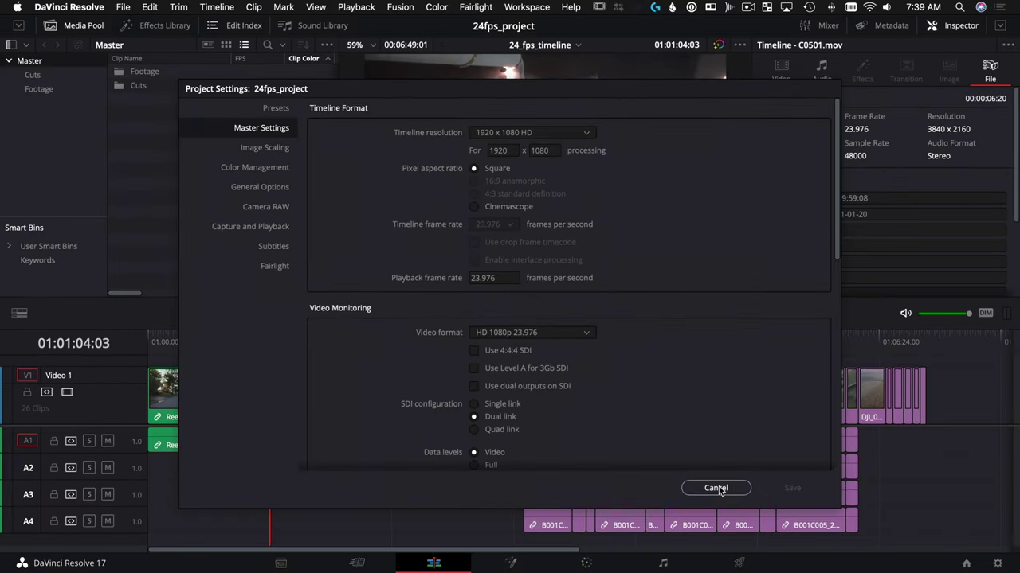
click(716, 488)
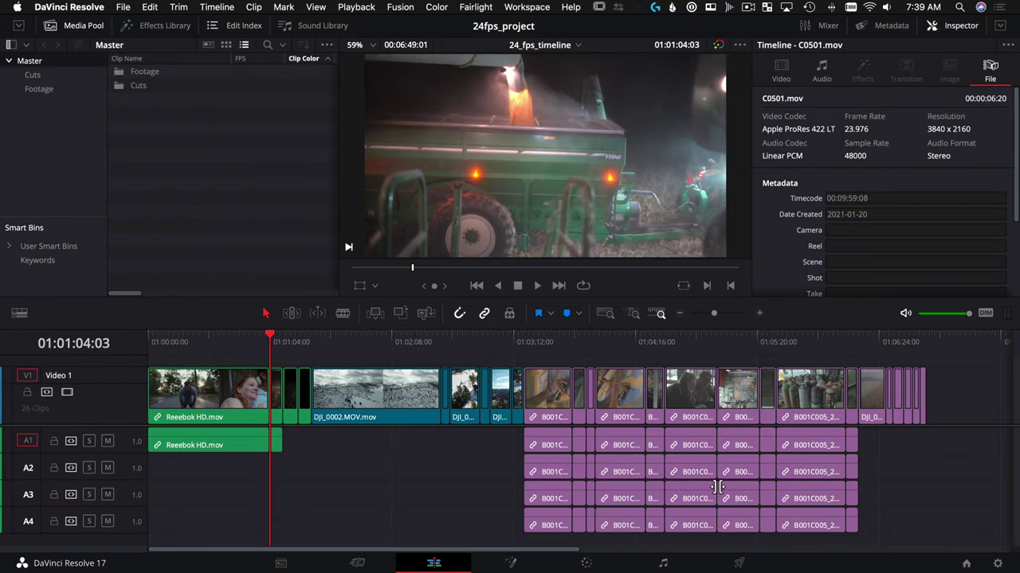
Create and open a new project named 30p-projects from the Project Manager.
click(967, 565)
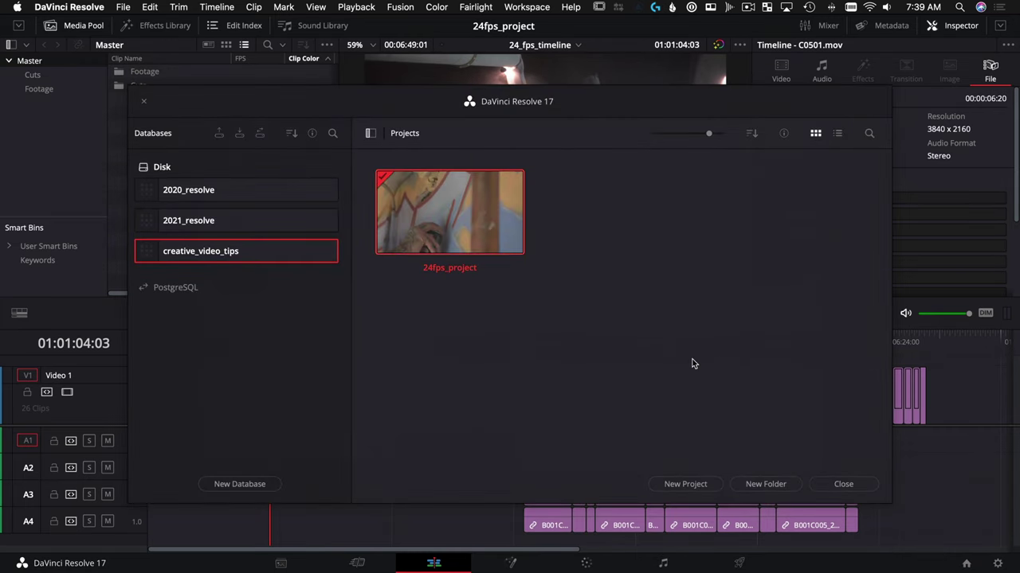
click(685, 479)
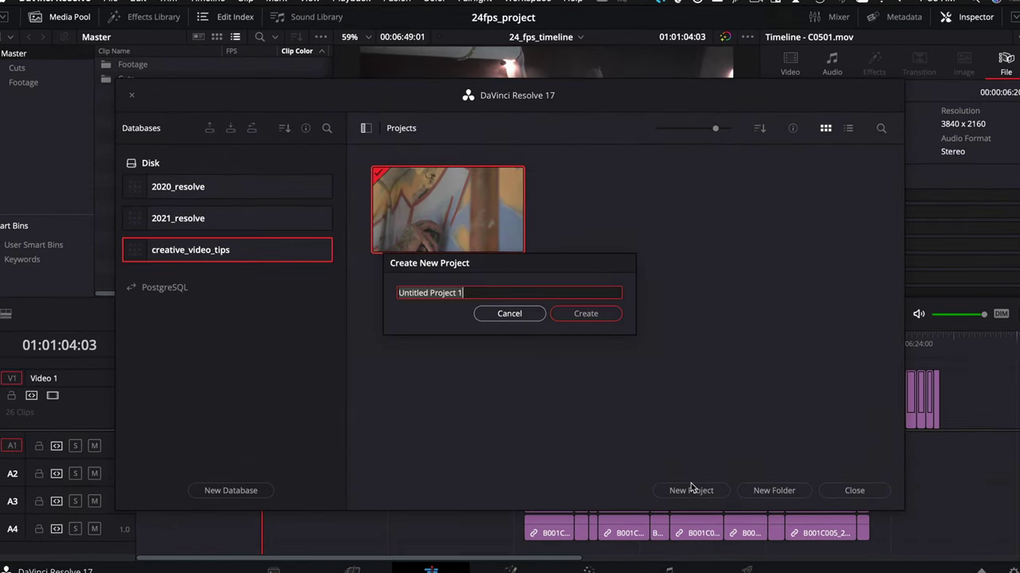
text(30p)
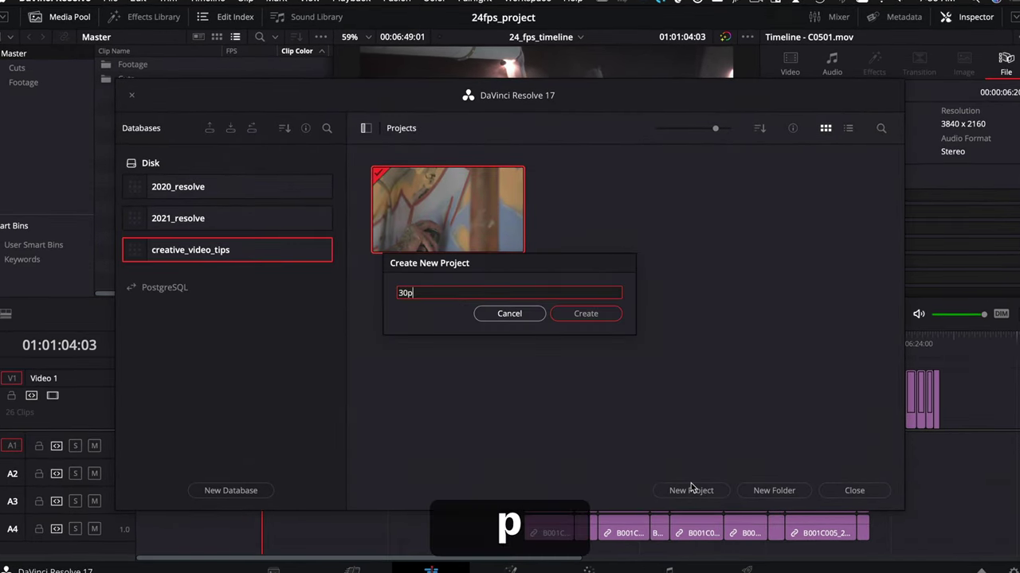
text(-projects)
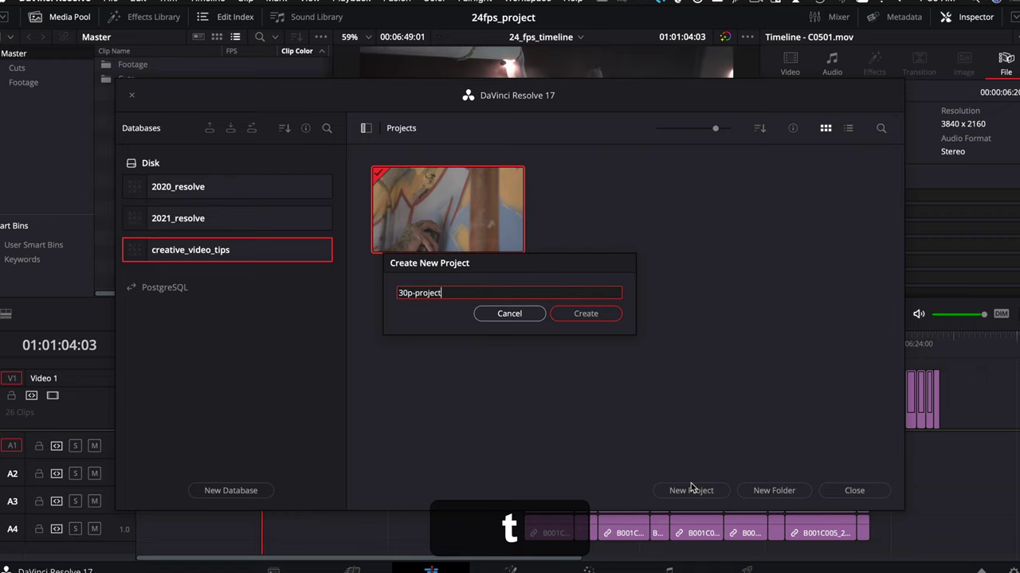
key(Return)
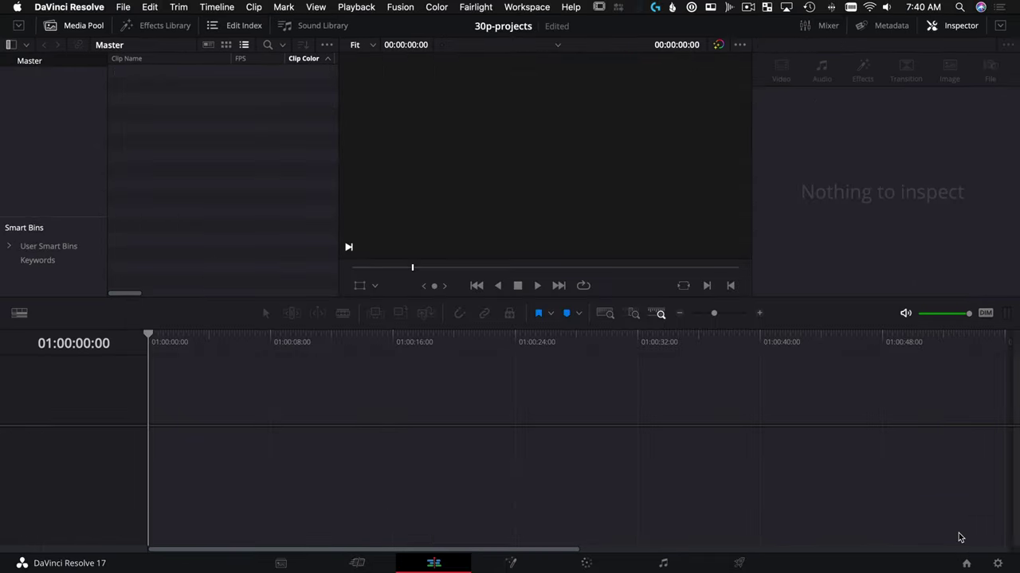
Set the project's timeline frame rate to 29.97 and save the settings.
click(995, 563)
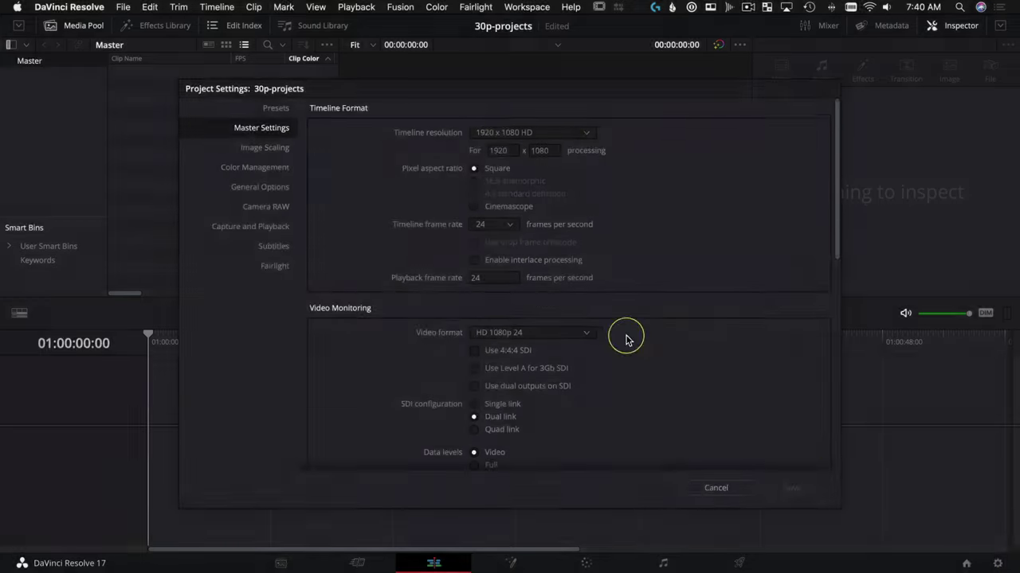
click(496, 213)
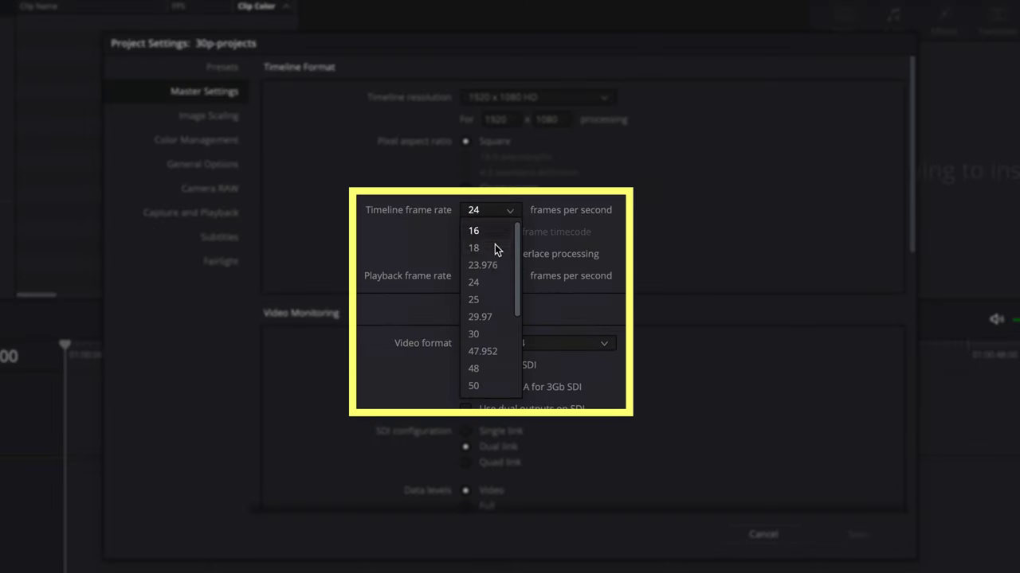
click(495, 317)
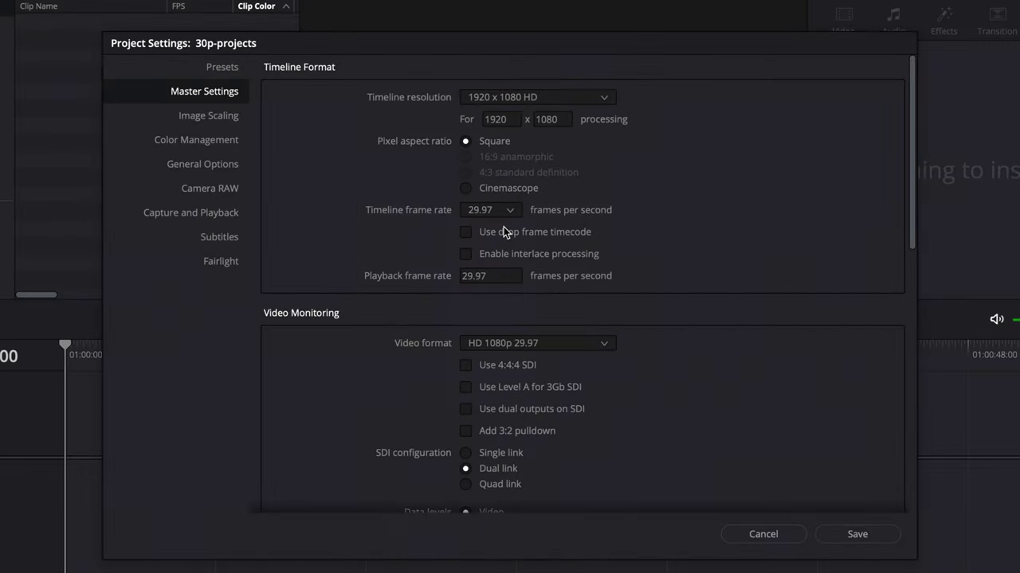
click(858, 535)
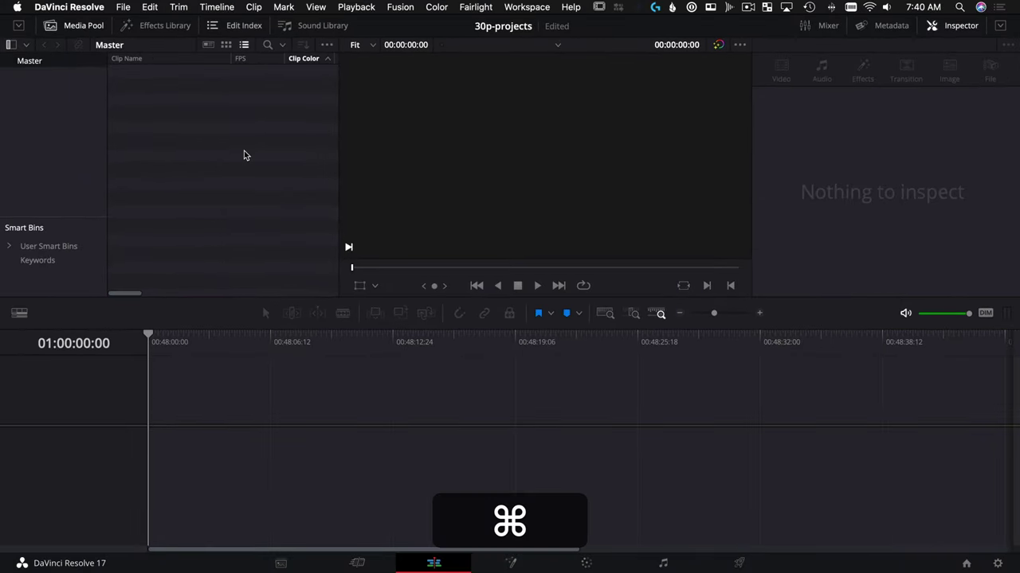
Create an empty 30p-timeline using the 29.97 project settings, confirm the rate, and save.
key(super+n)
text(30)
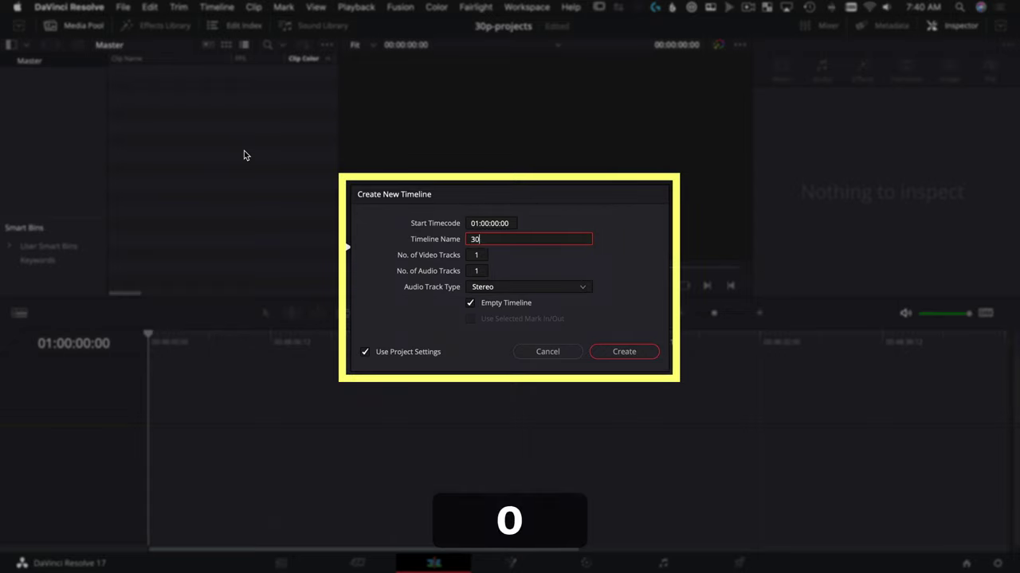
text(p-time)
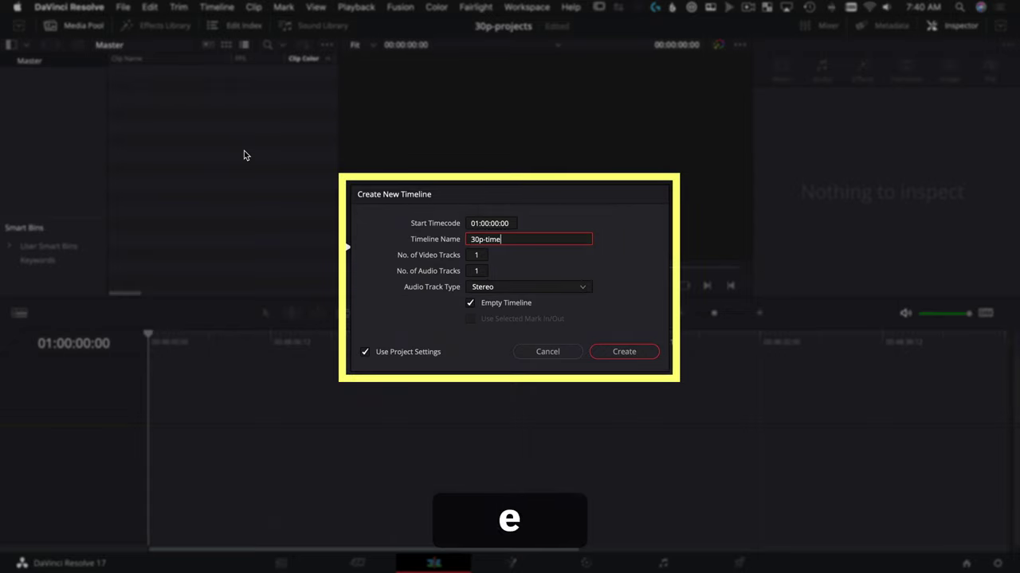
text(line)
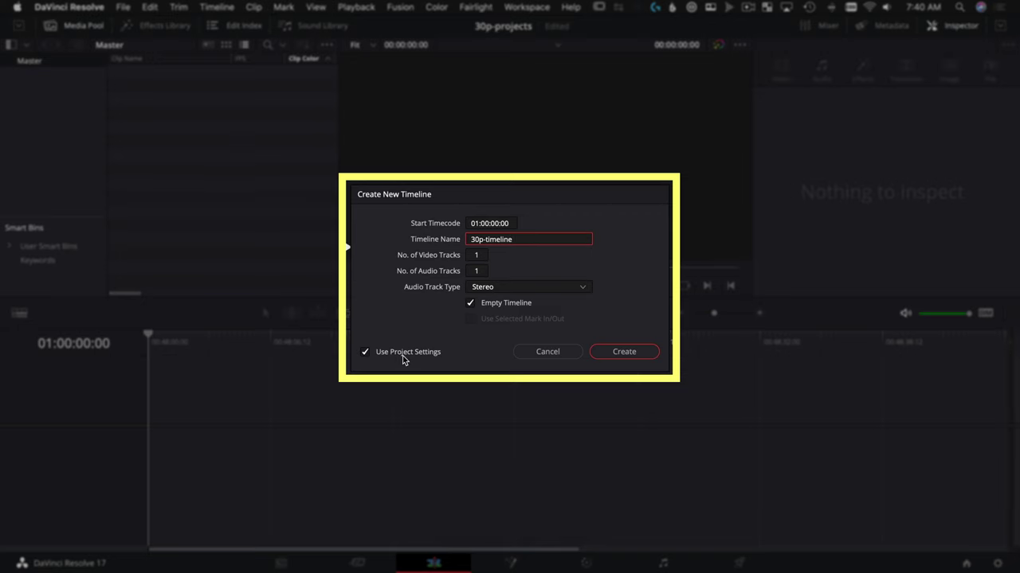
click(621, 352)
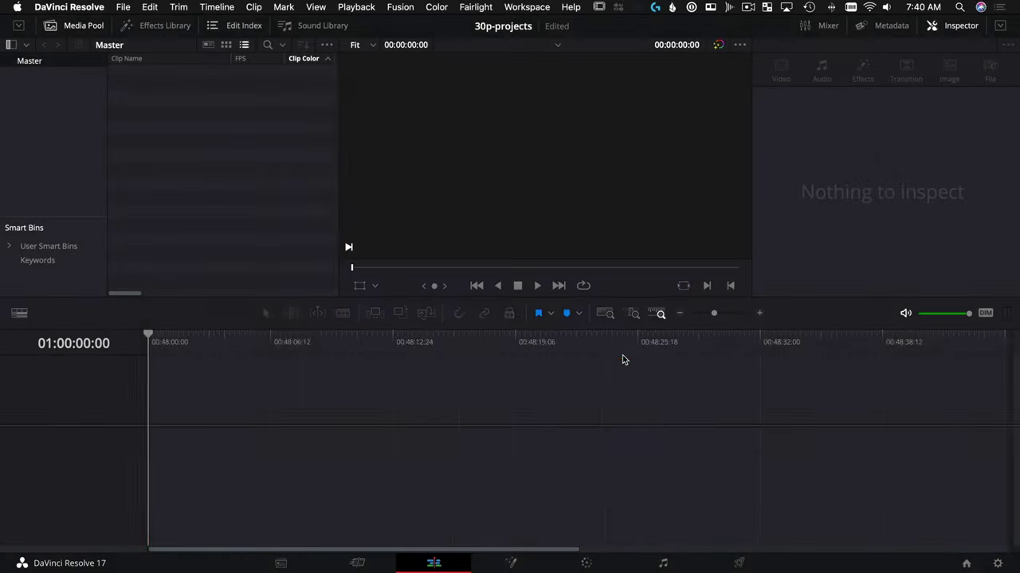
click(999, 564)
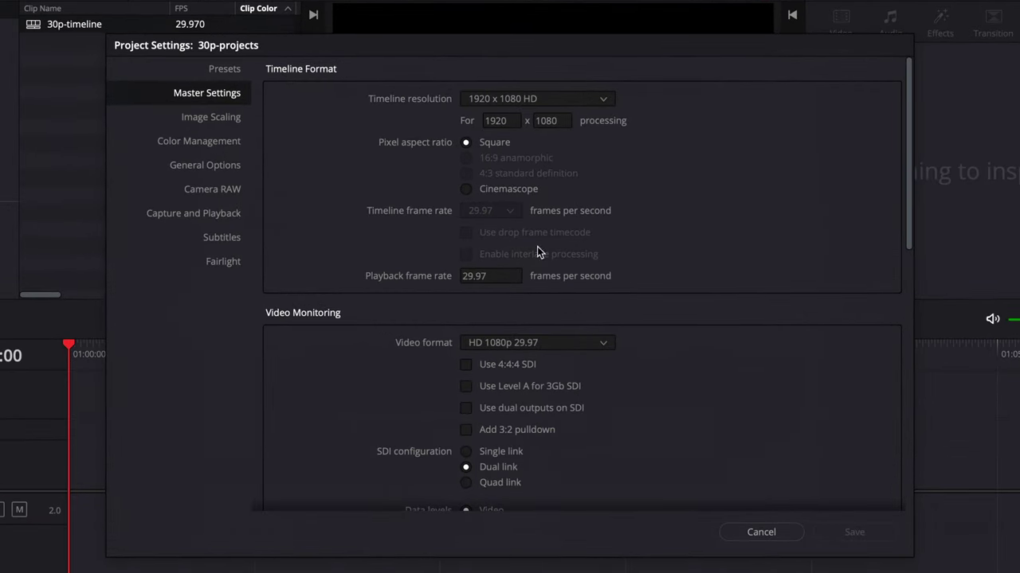
click(760, 533)
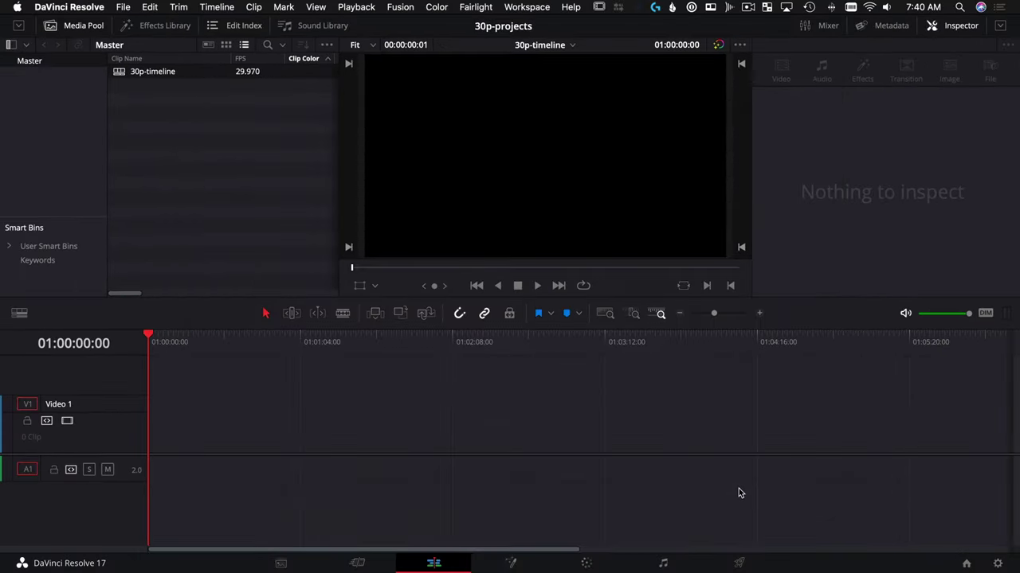
key(super+s)
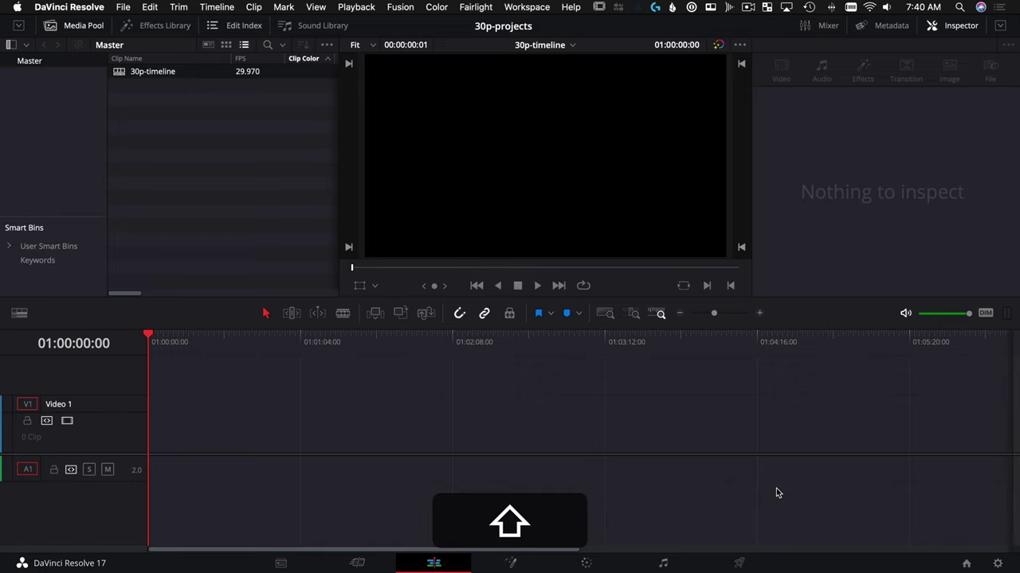
key(shift+1)
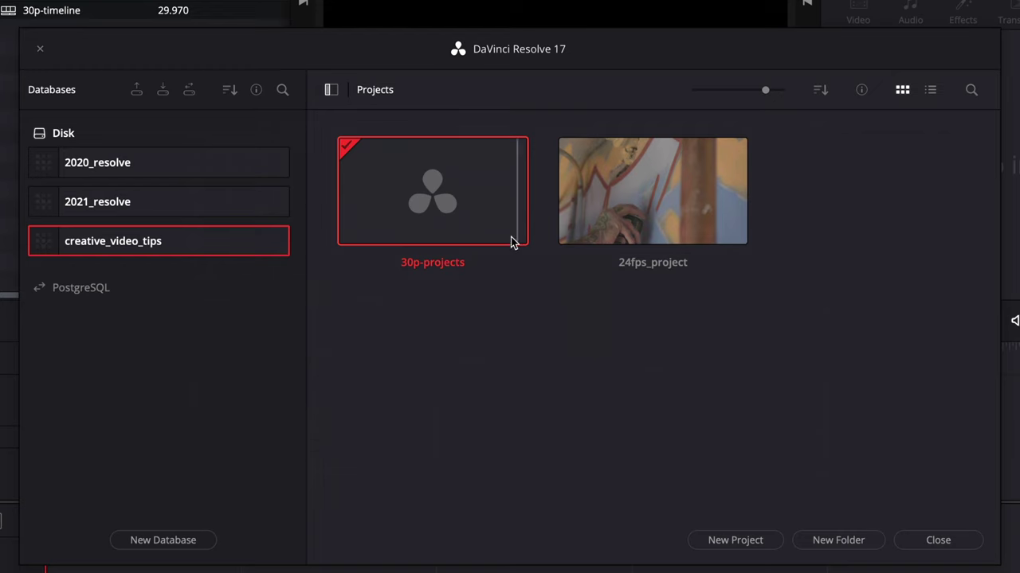
Enable Dynamic Project Switching on 30p-projects, then open 24fps_project.
right_click(483, 199)
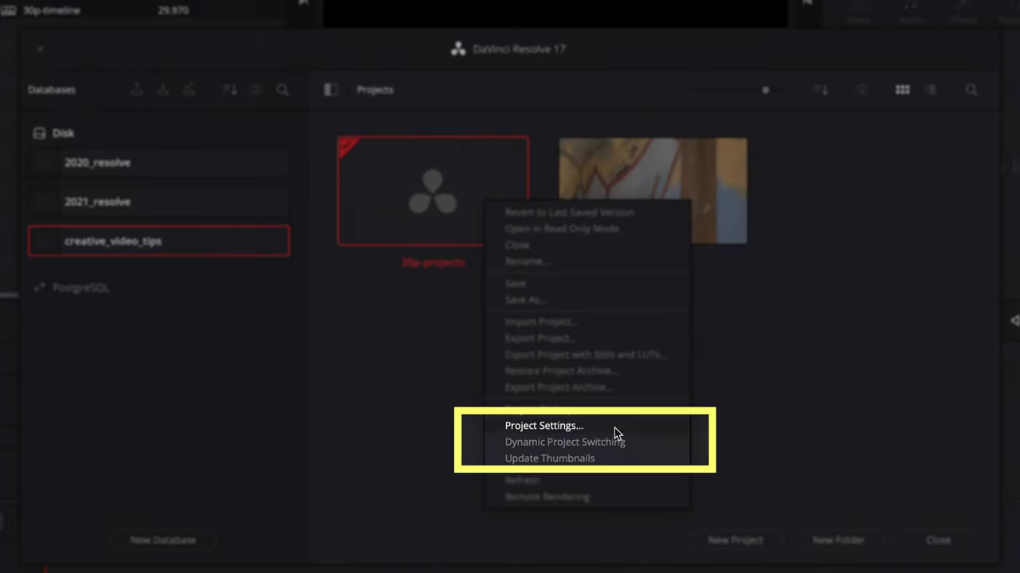
click(633, 443)
right_click(519, 226)
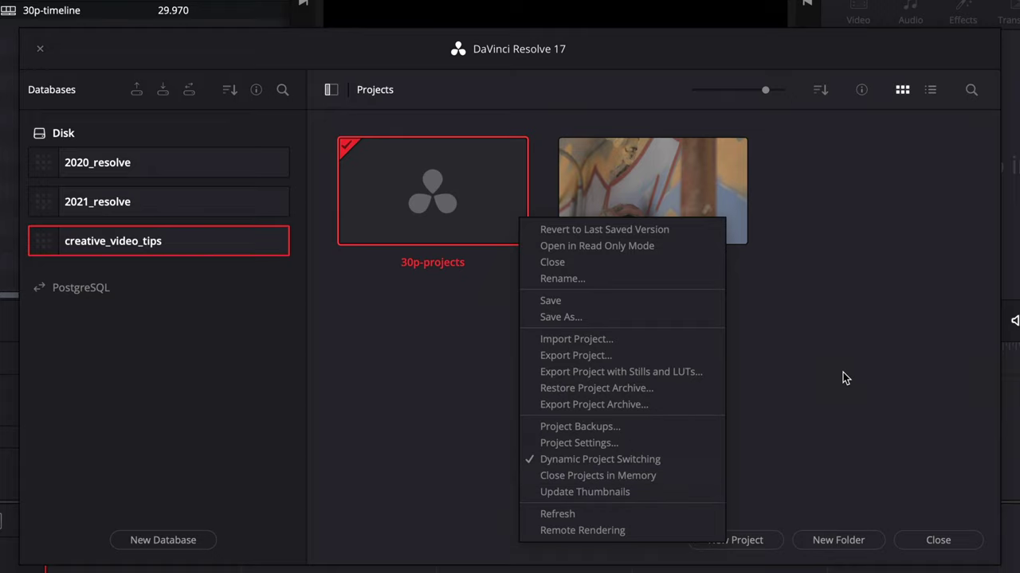
click(843, 372)
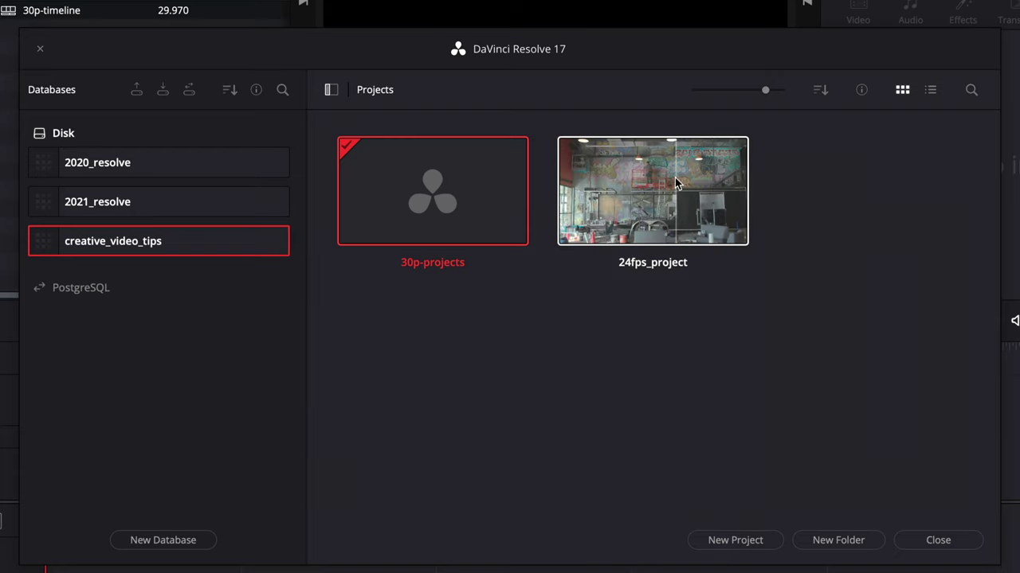
double_click(676, 181)
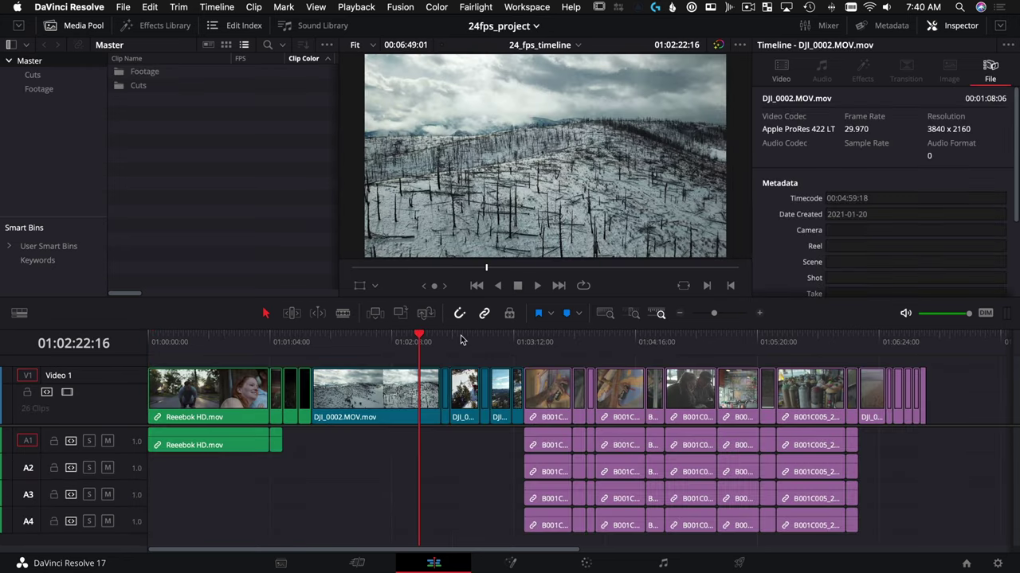
Select all clips in the 24 fps timeline and copy them with Cmd+C.
click(346, 342)
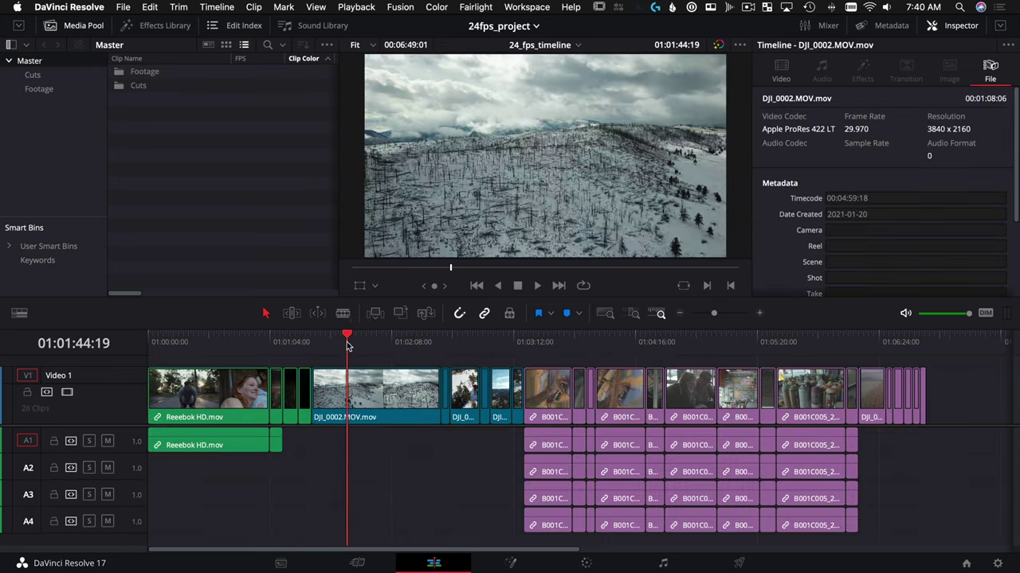
drag(347, 342, 355, 343)
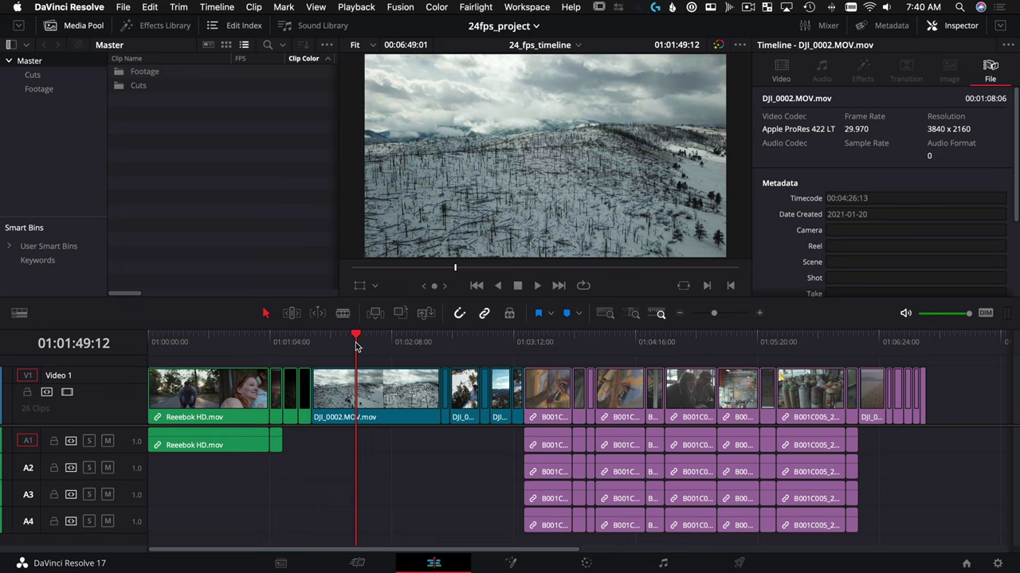
key(super+a)
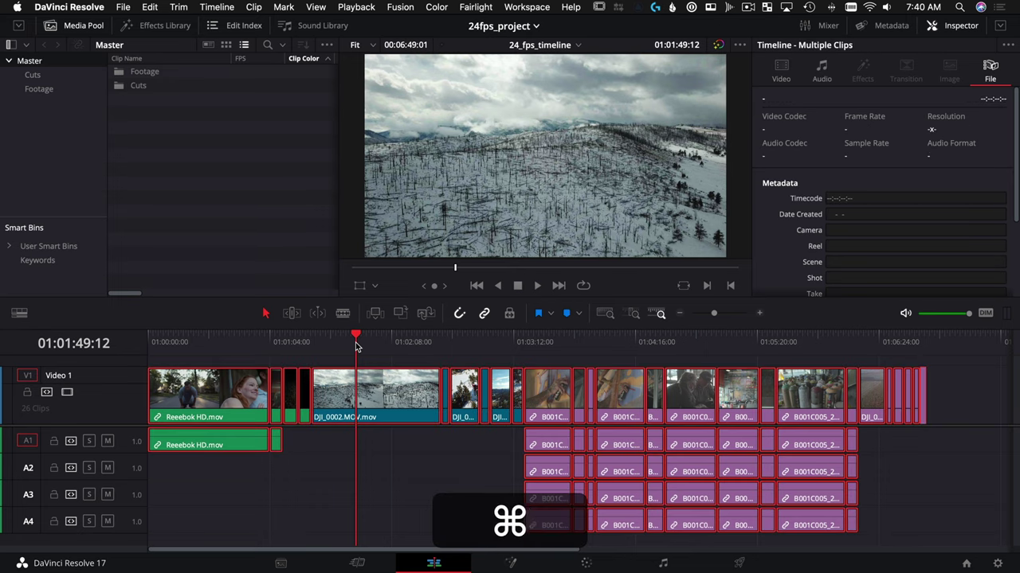
key(super+c)
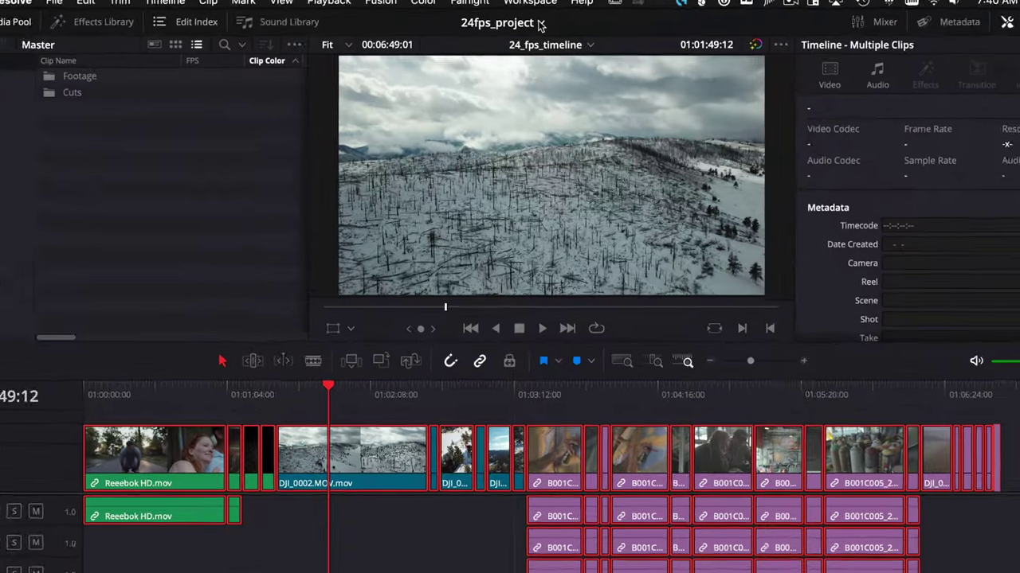
Switch to the still-loaded 30p-projects project from the title-bar project list.
click(536, 25)
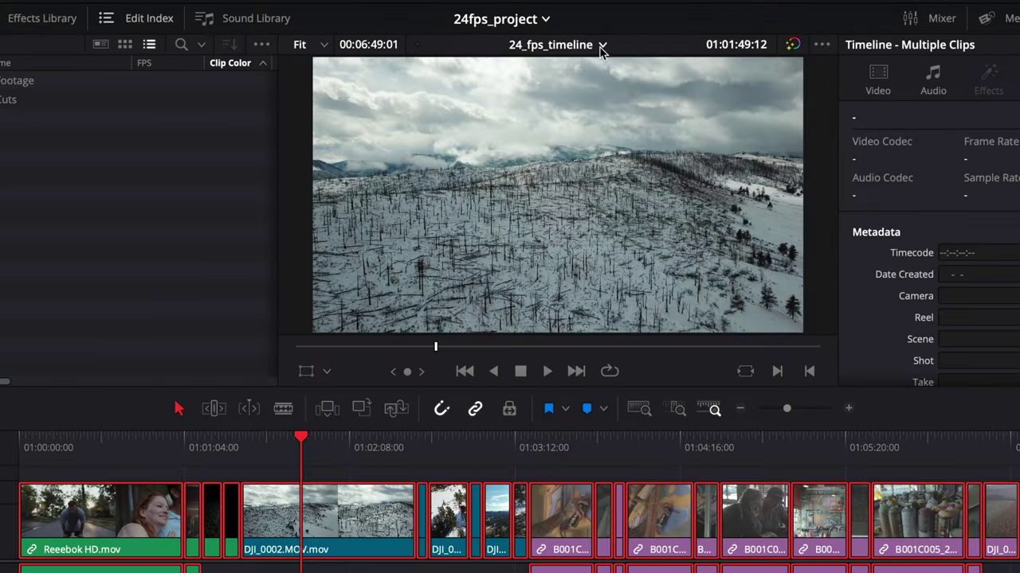
click(602, 44)
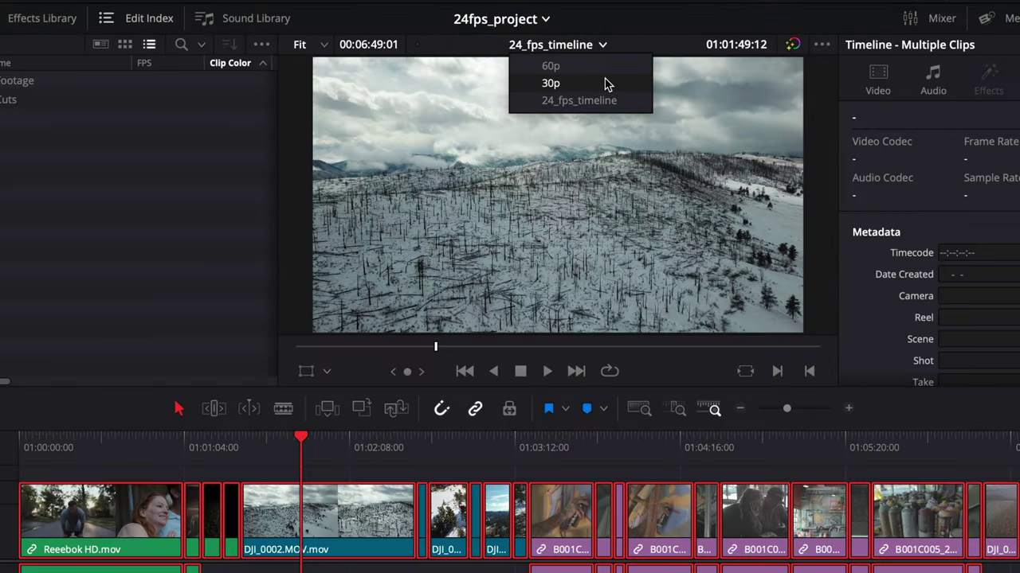
click(622, 41)
click(535, 26)
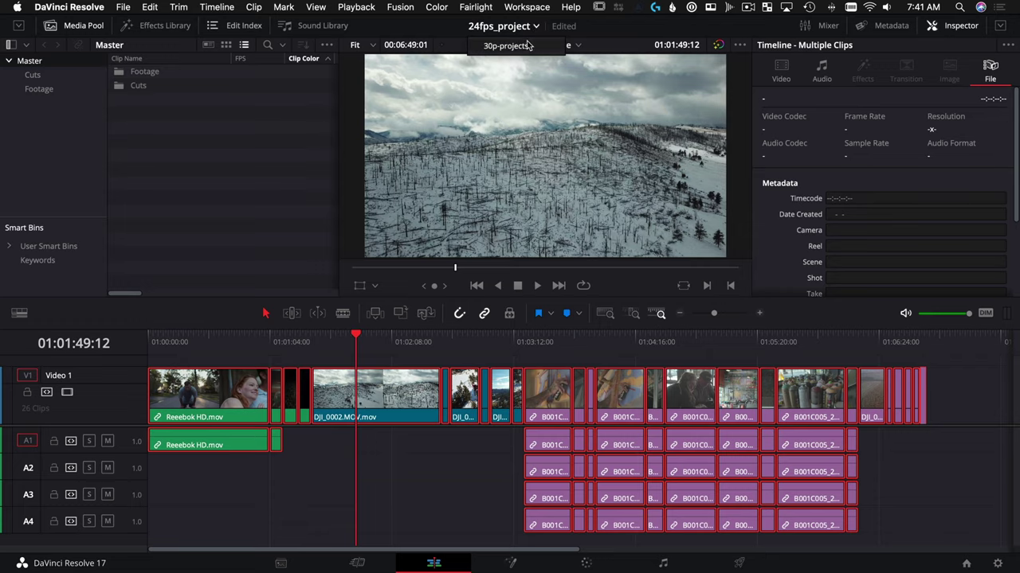
click(526, 48)
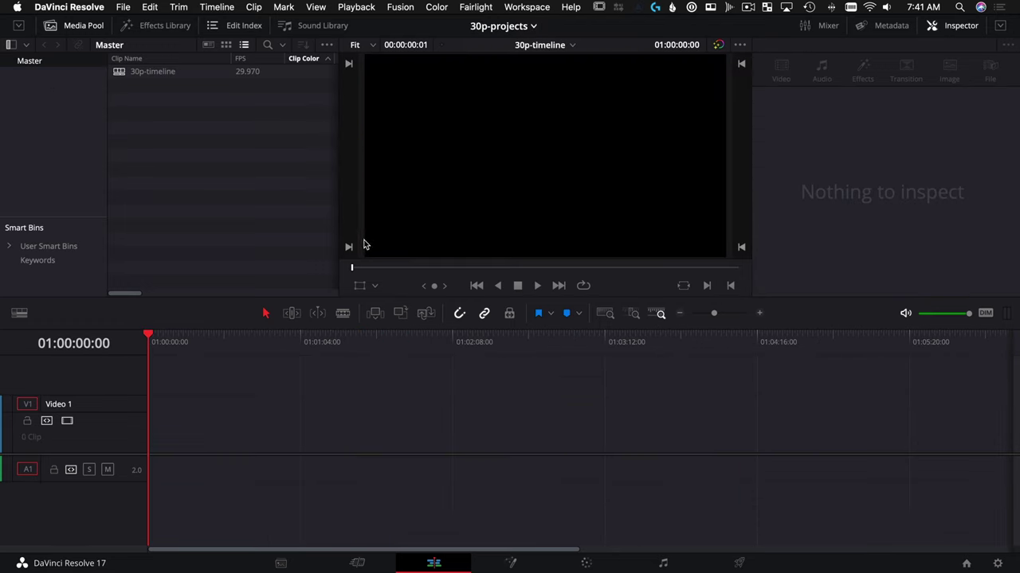
Paste the copied edit at the start of 30p-timeline, fit it in view, and deselect.
drag(255, 334, 134, 330)
key(super+v)
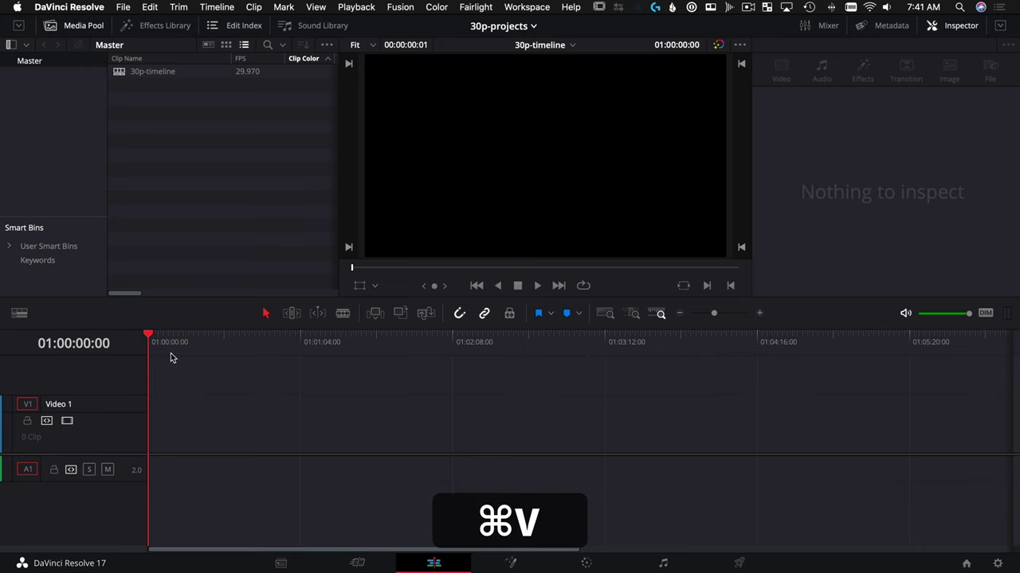
click(272, 335)
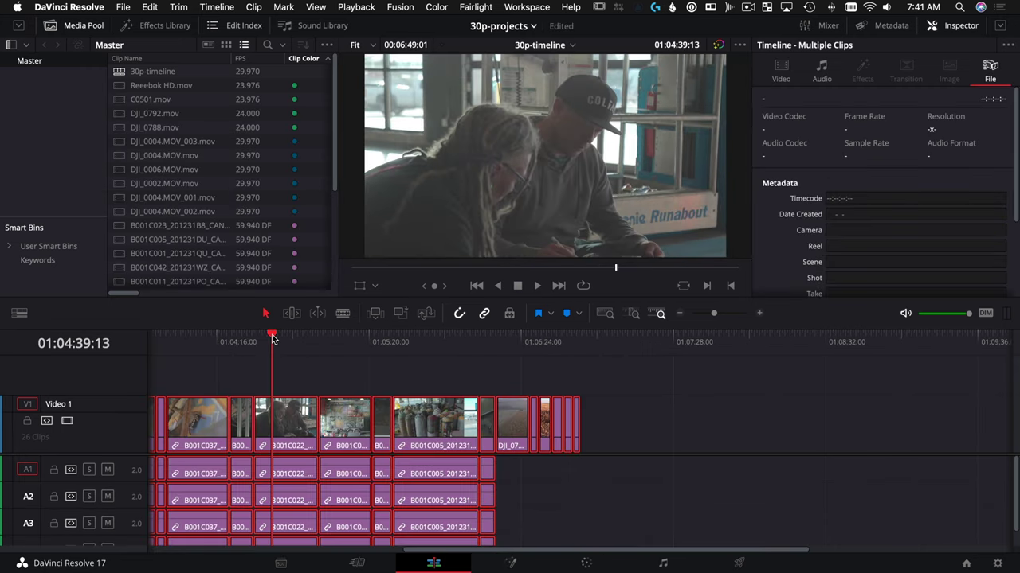
key(shift+z)
drag(316, 341, 345, 339)
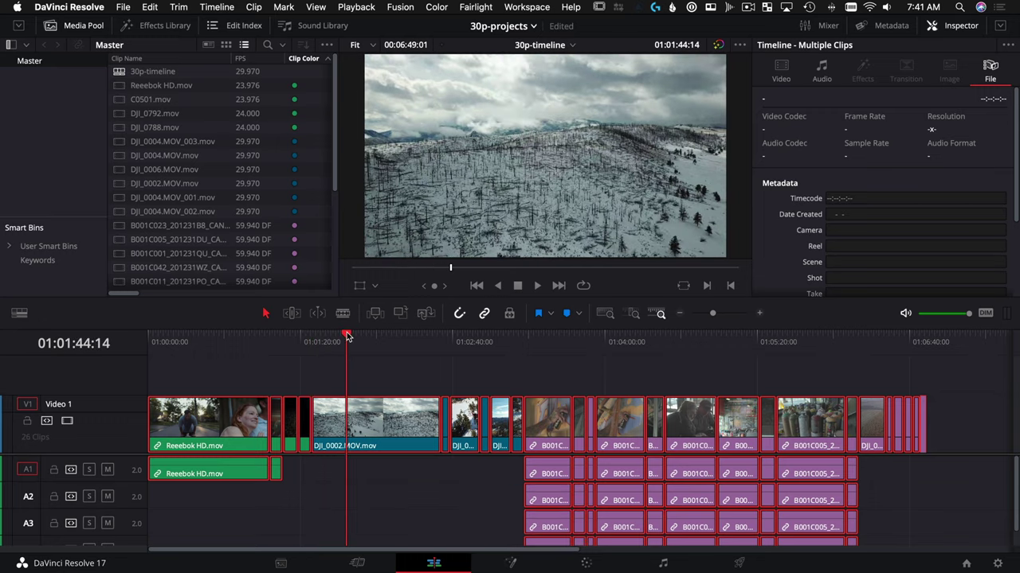
key(shift+super+a)
Check 30p-timeline's 29.97 frame rate and bring up the Deliver page.
click(371, 338)
click(183, 71)
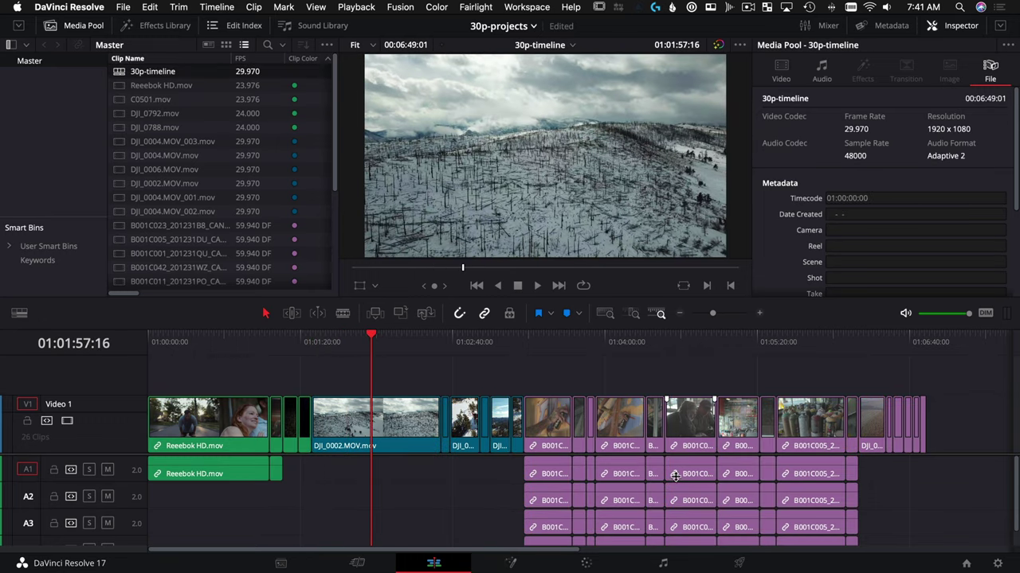
click(740, 562)
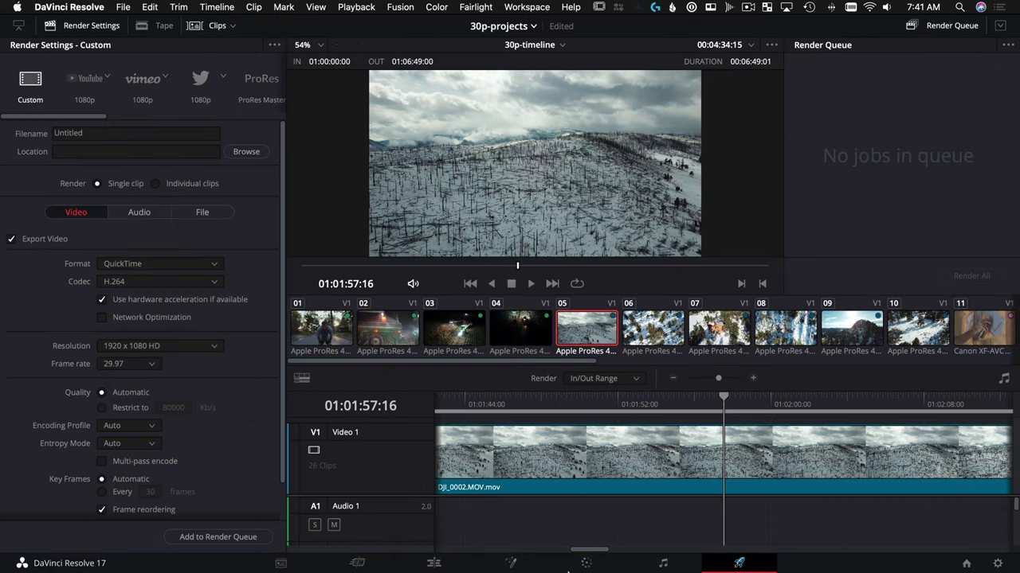
Verify in Project Settings that the timeline rate is still 29.97 fps, then go back to the Edit page.
click(999, 564)
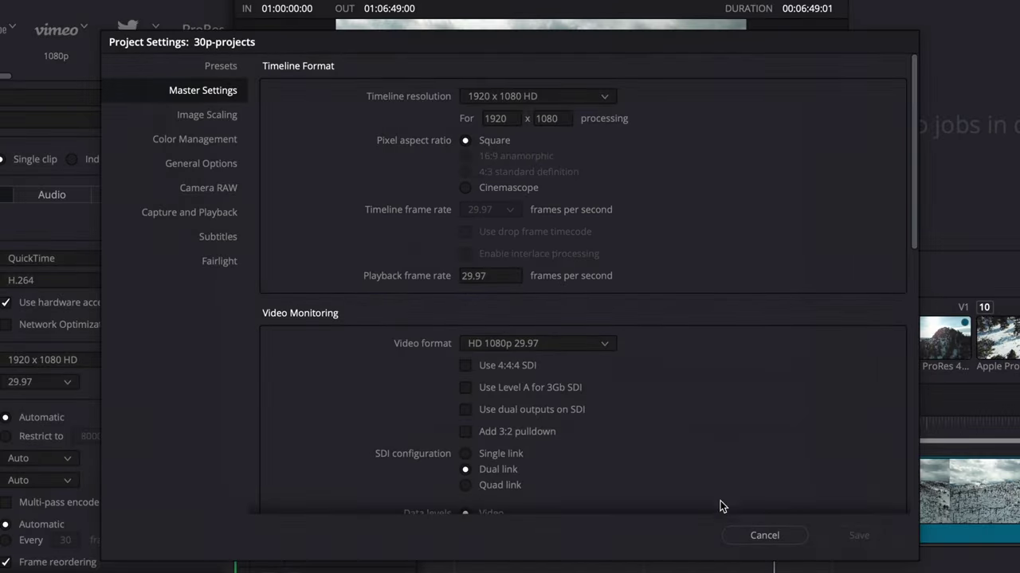
click(740, 512)
click(444, 563)
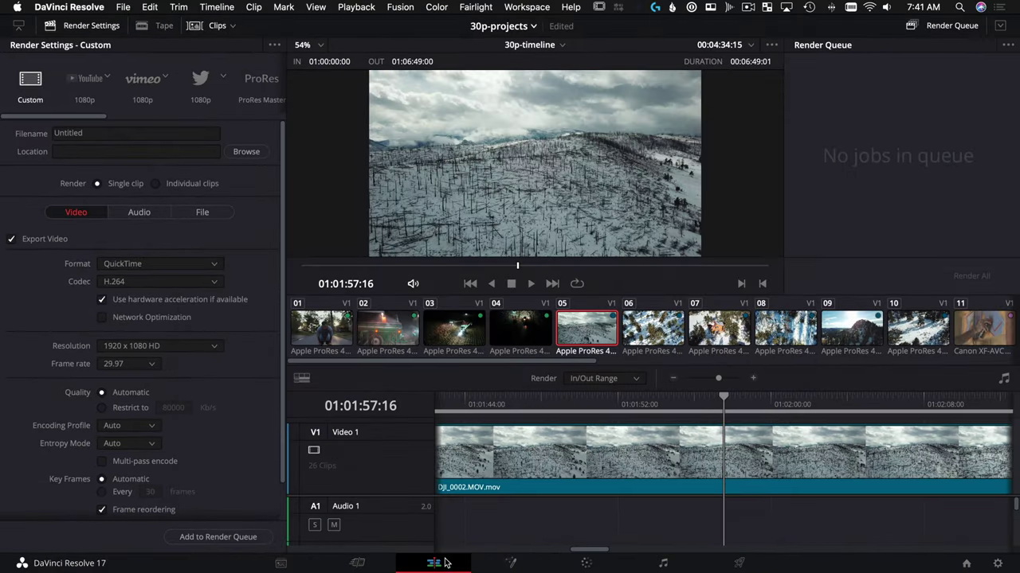
Bring up the Create New Timeline dialog with Cmd+N, defaulting to the name Timeline 2.
key(super+n)
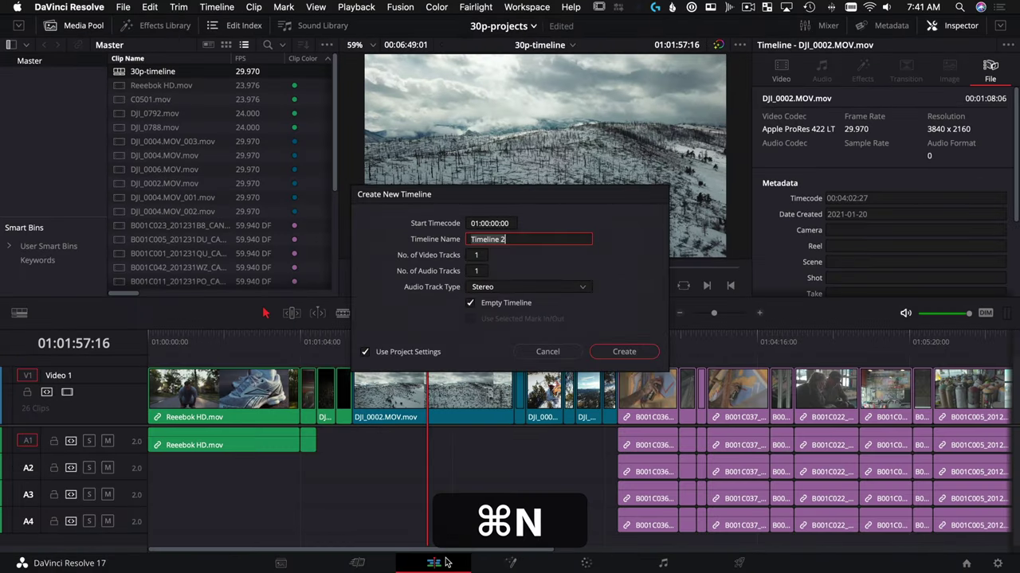